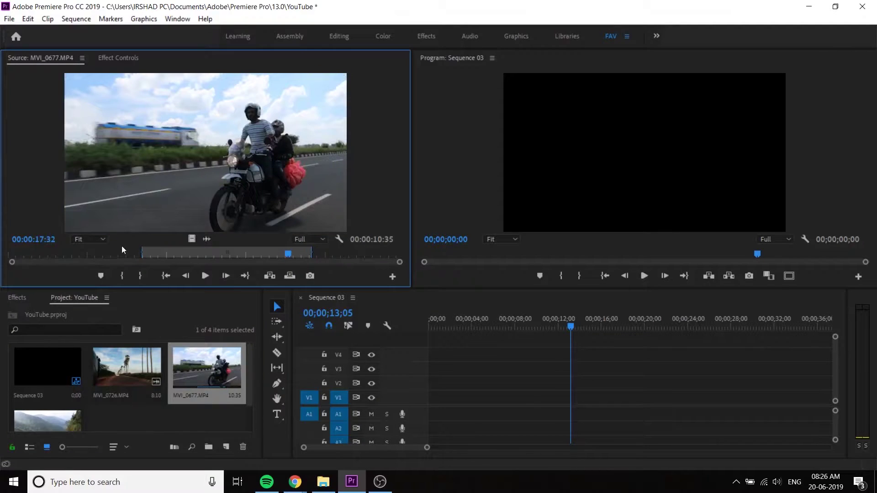
Delete the MVI_0677.MP4 clip from the project
drag(126, 251, 154, 265)
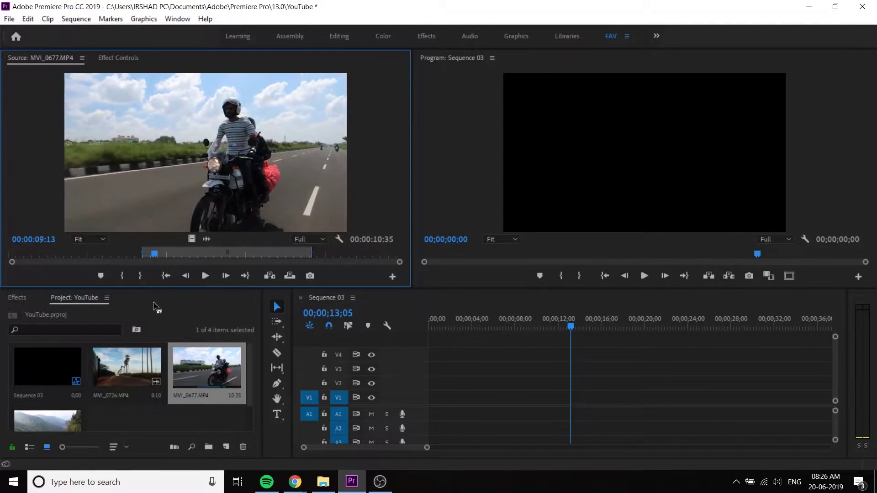
click(224, 361)
key(Delete)
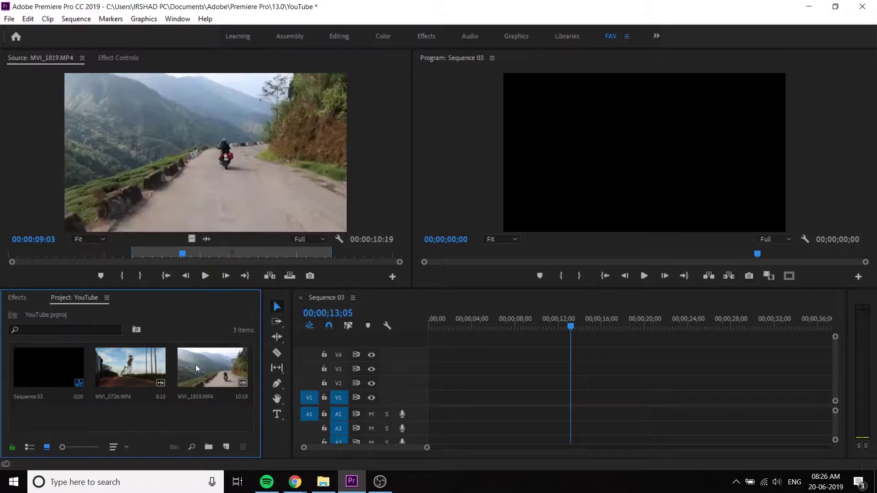
Place only the video of MVI_0726.MP4 at the start of track V2, keeping the existing sequence settings
double_click(157, 366)
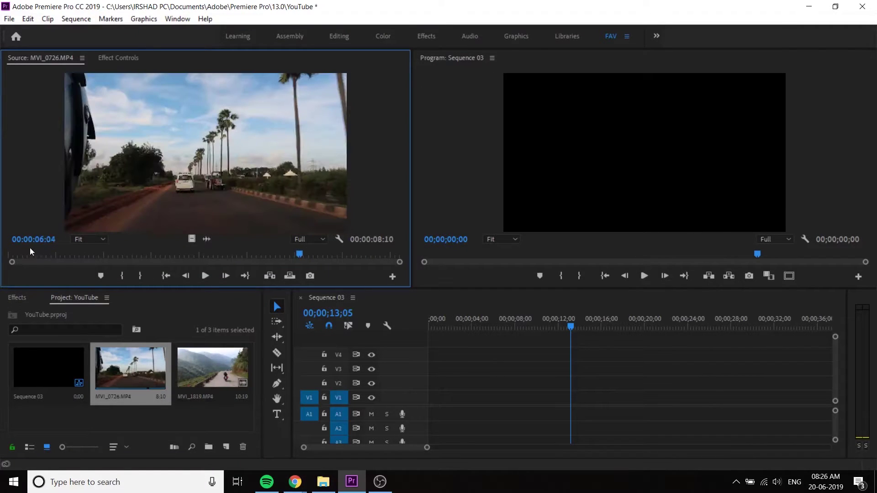
drag(21, 252, 65, 262)
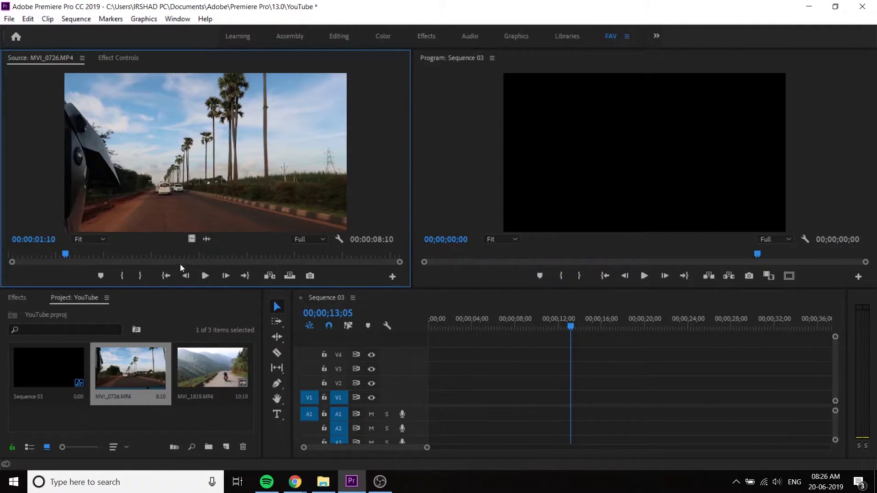
drag(192, 238, 421, 380)
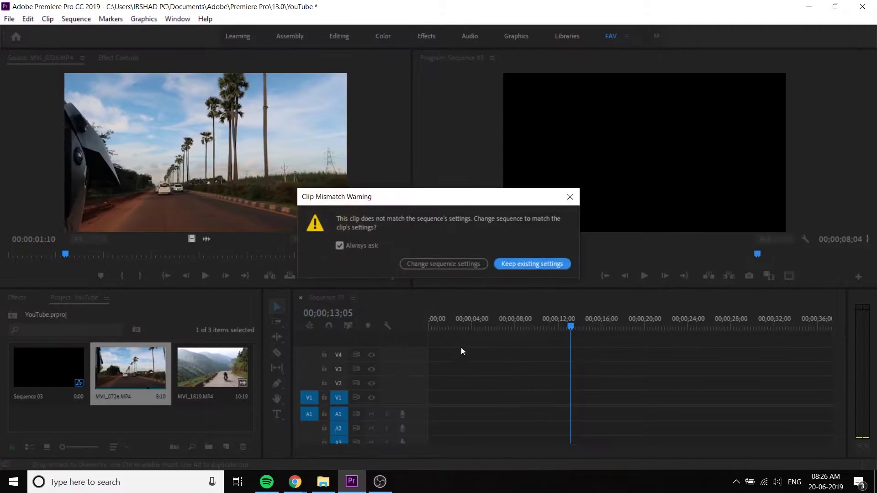
click(525, 265)
Preview the MVI_0726.MP4 clip in the sequence and park the playhead at 00;00;05;24
key(=)
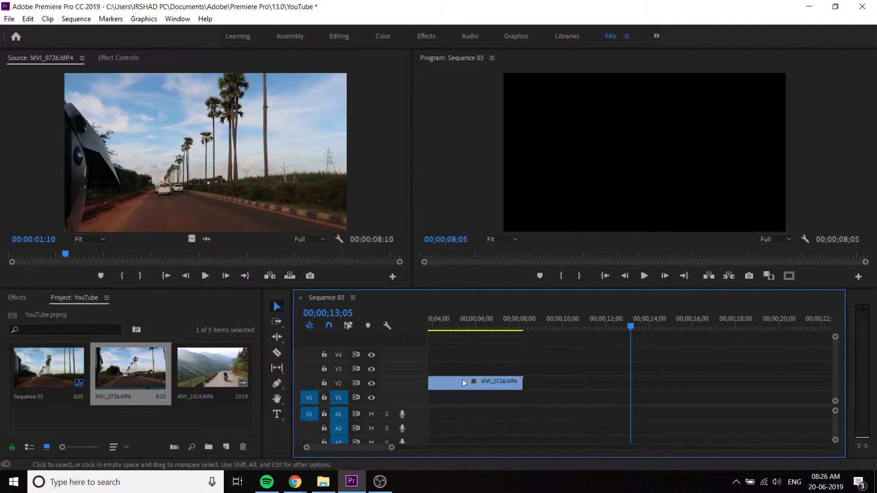
click(465, 385)
drag(453, 317, 429, 320)
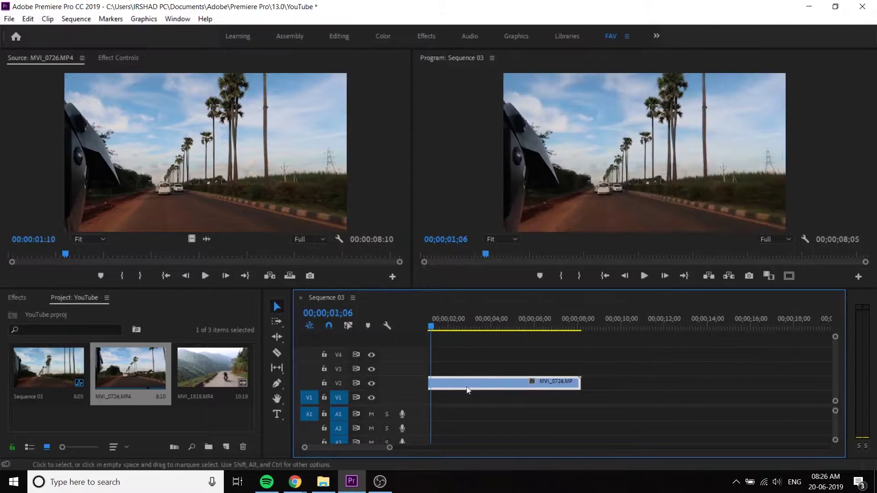
key(space)
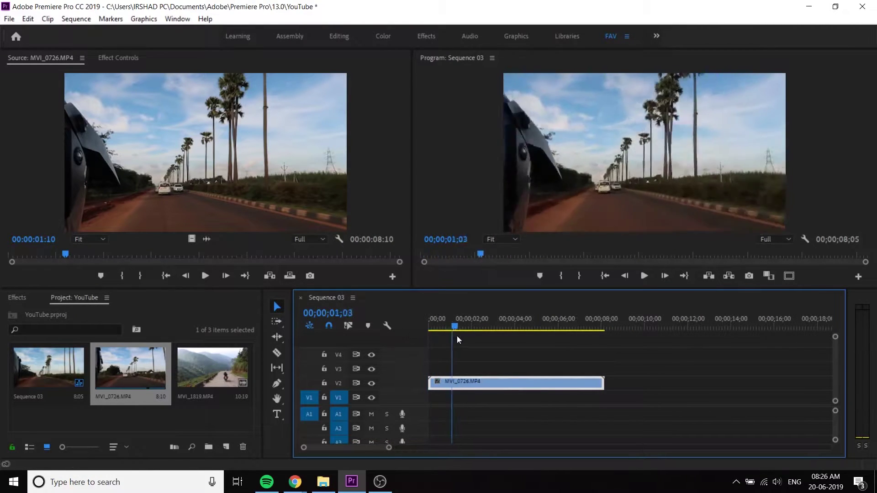
drag(500, 335, 553, 340)
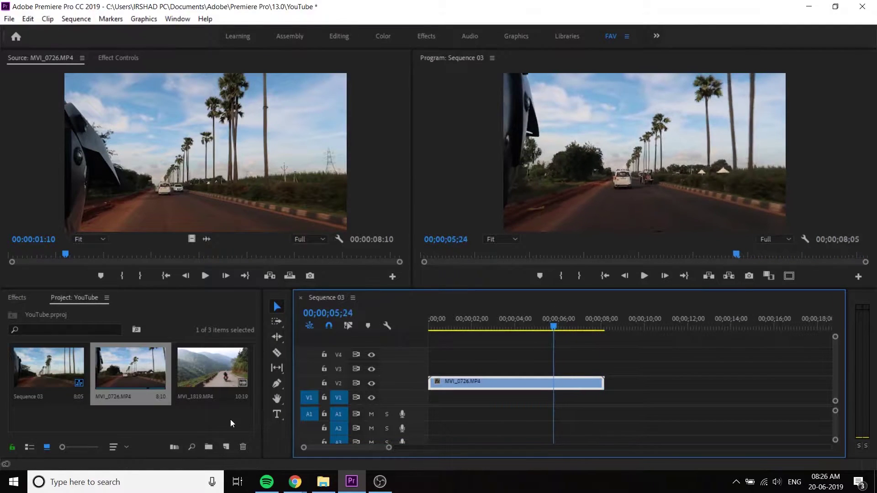
Import MVI_1809 from the day 9 folder in File Explorer into the Premiere Pro project
click(323, 482)
click(602, 237)
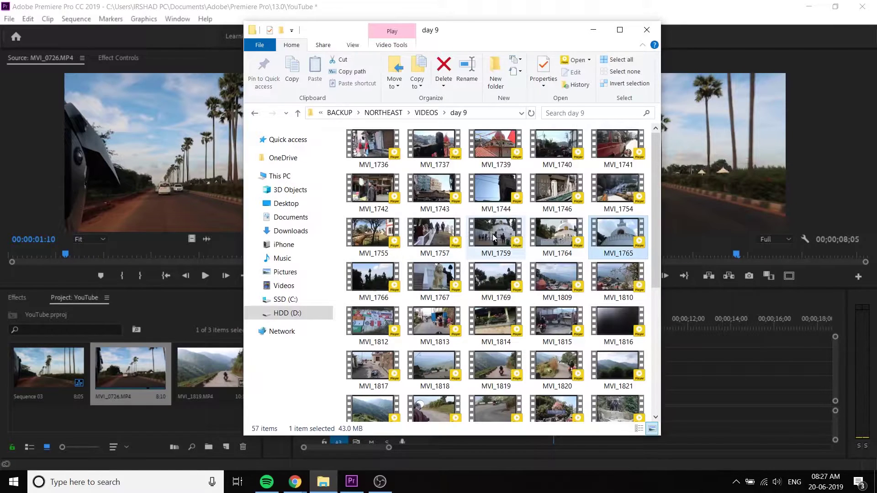
drag(565, 276, 174, 386)
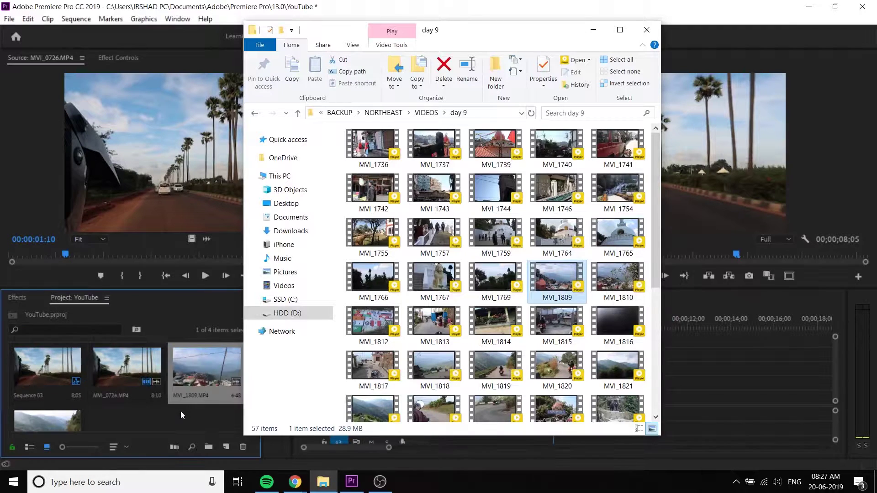
click(180, 412)
Open MVI_1809.MP4 in the Source monitor and scrub it to 00:00:00:26
double_click(199, 362)
drag(113, 254, 35, 251)
click(36, 255)
drag(191, 239, 196, 374)
Apply the Luma Key effect to the MVI_0726.MP4 clip on track V2
click(6, 297)
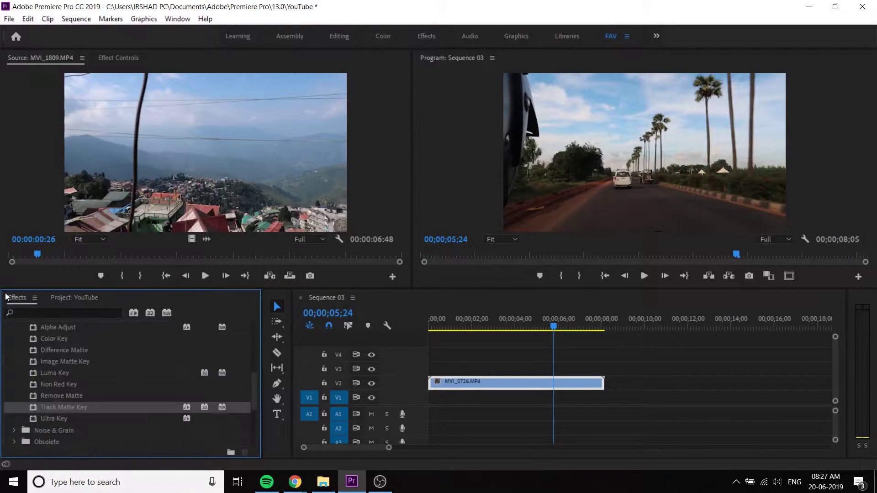
click(59, 373)
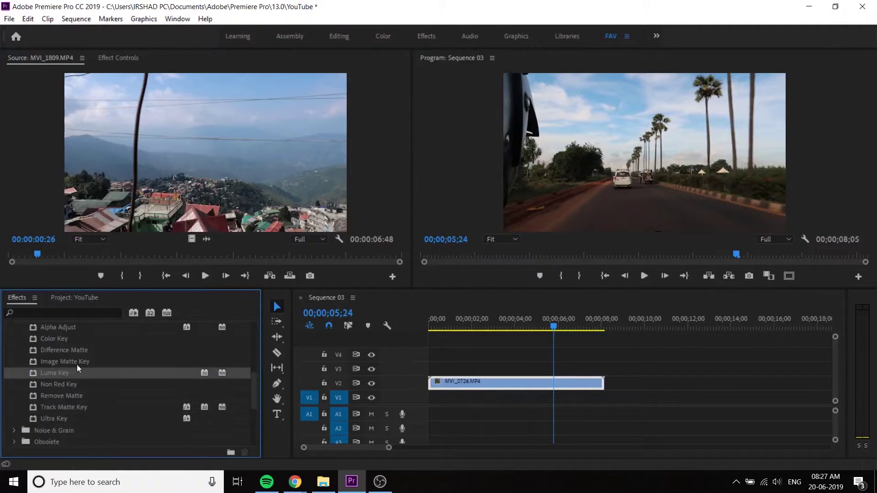
drag(61, 372, 463, 389)
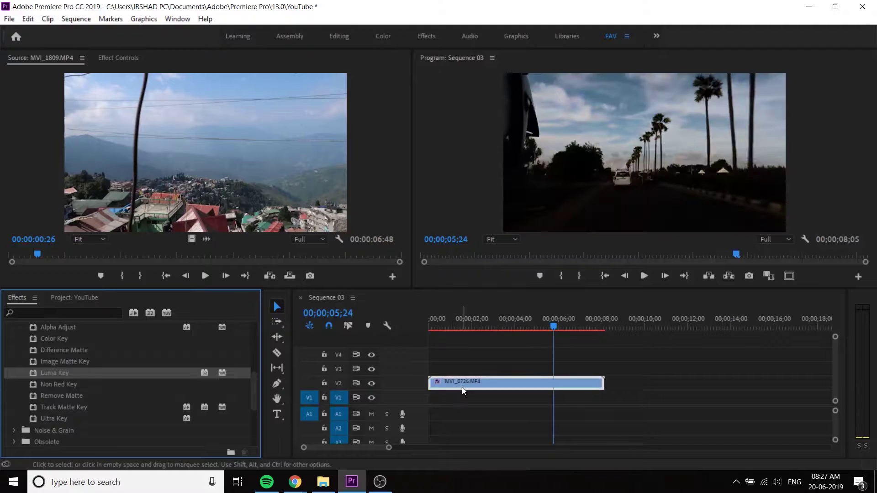
Display the MVI_0726.MP4 clip's effect settings in an enlarged view with only the Luma Key parameters expanded
click(119, 58)
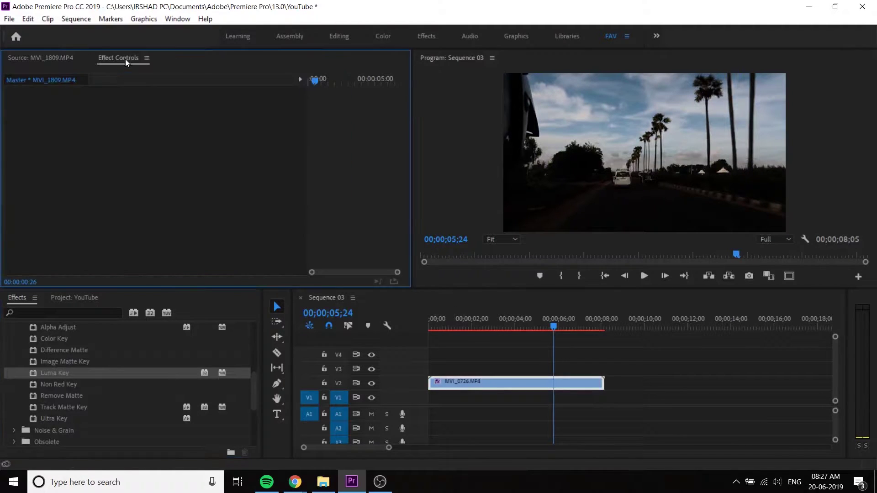
click(463, 383)
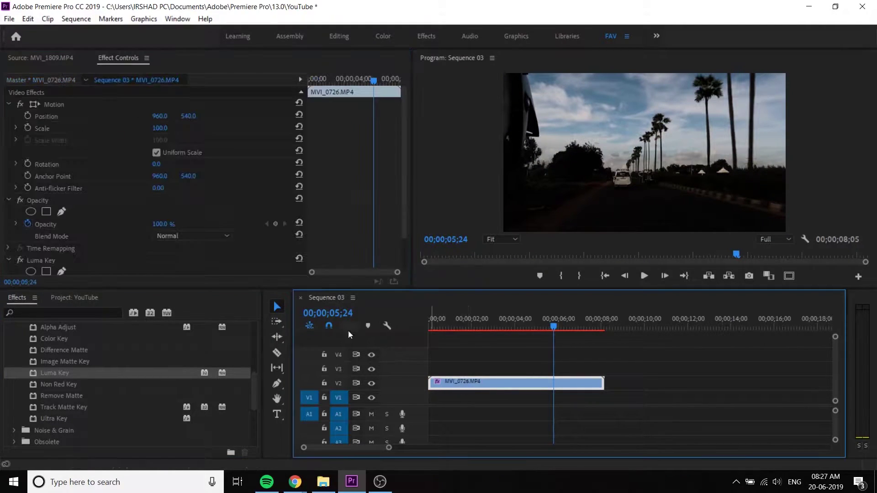
drag(271, 289, 269, 307)
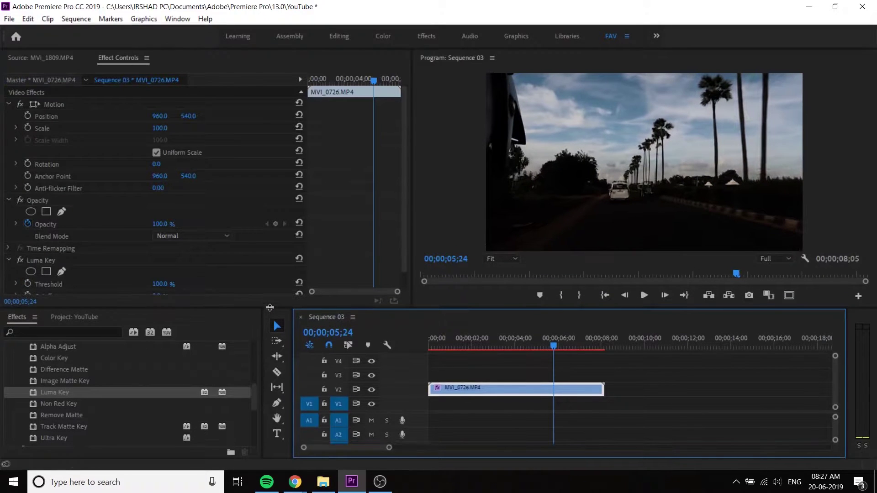
click(9, 104)
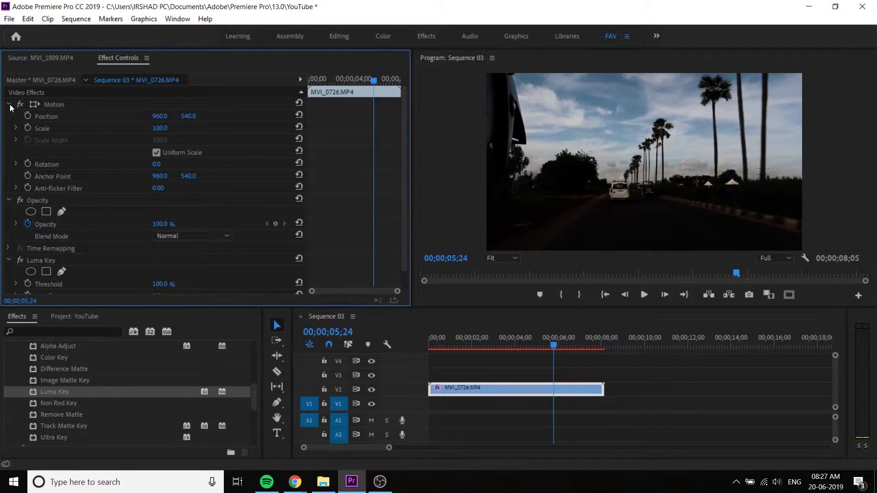
click(8, 117)
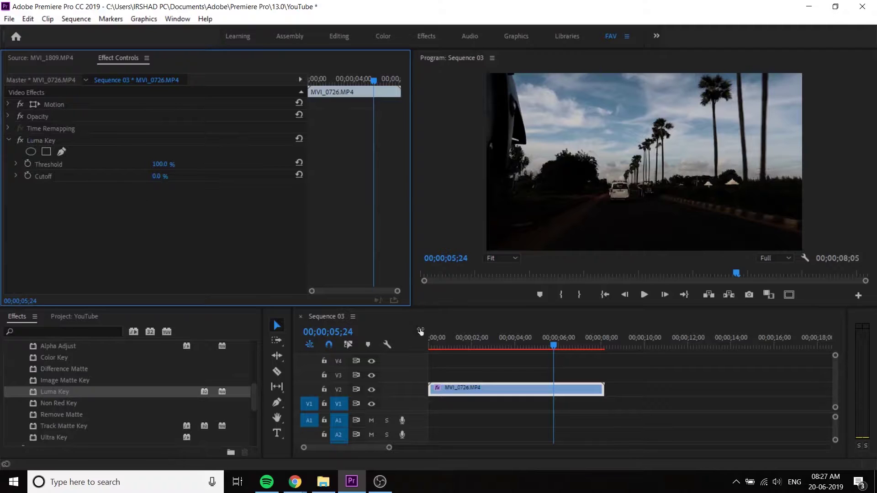
Try different Luma Key threshold values on the clip and set the threshold to 0.0 %
click(42, 138)
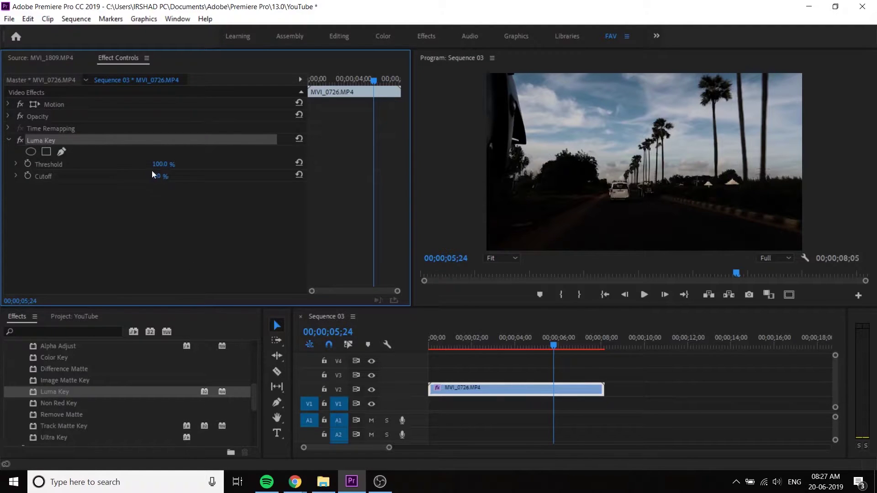
drag(162, 165, 116, 165)
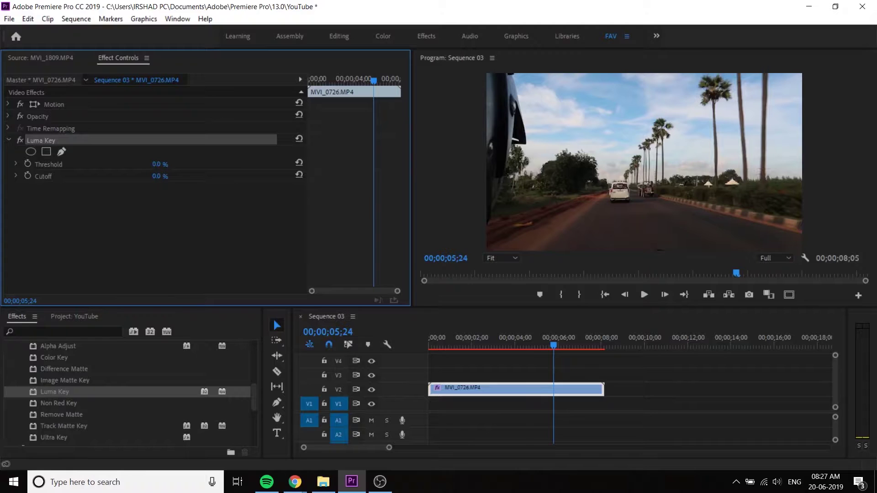
drag(173, 165, 704, 184)
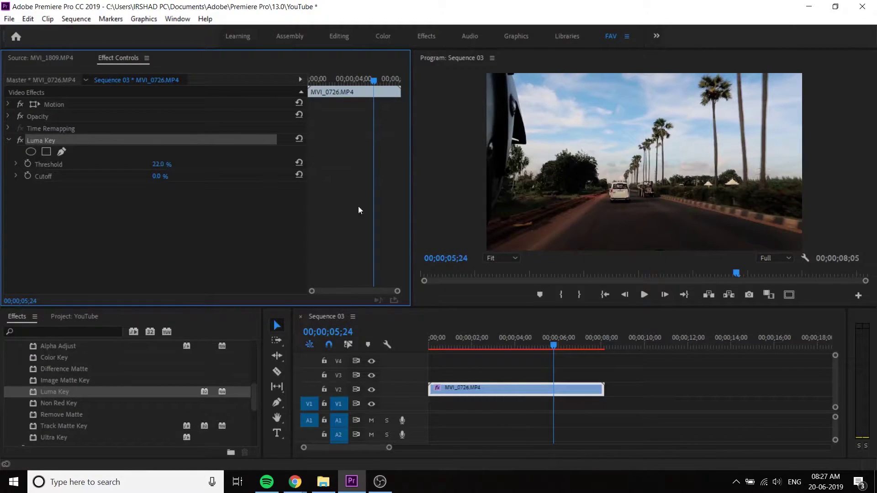
click(105, 166)
drag(153, 165, 114, 165)
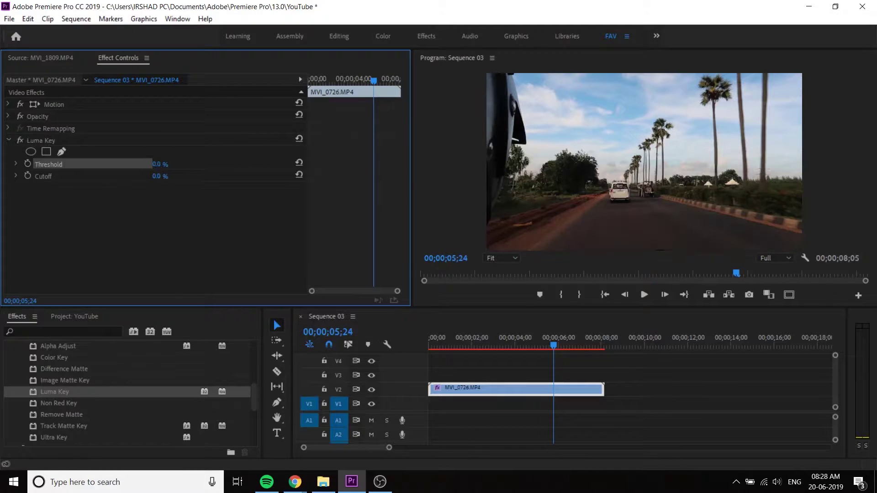
Place MVI_1809.MP4 on track V1, overlapping the second half of MVI_0726.MP4, and delete its audio
click(74, 316)
drag(212, 408, 504, 405)
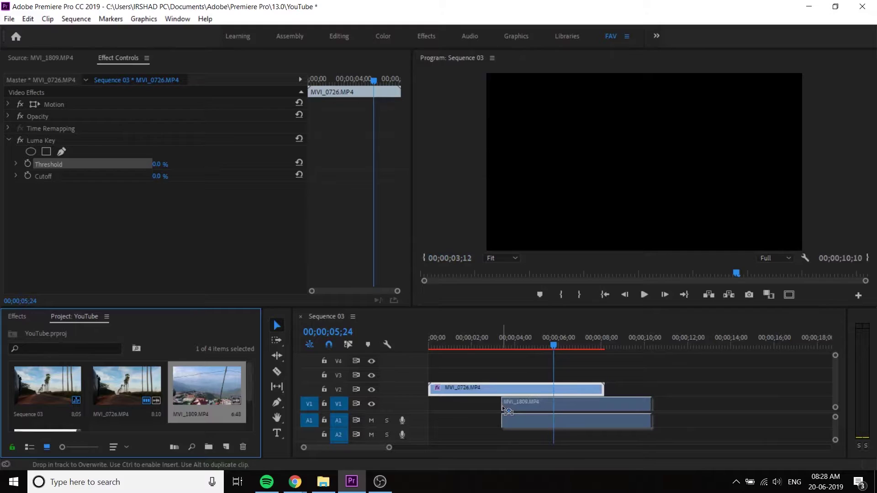
click(539, 419)
key(Delete)
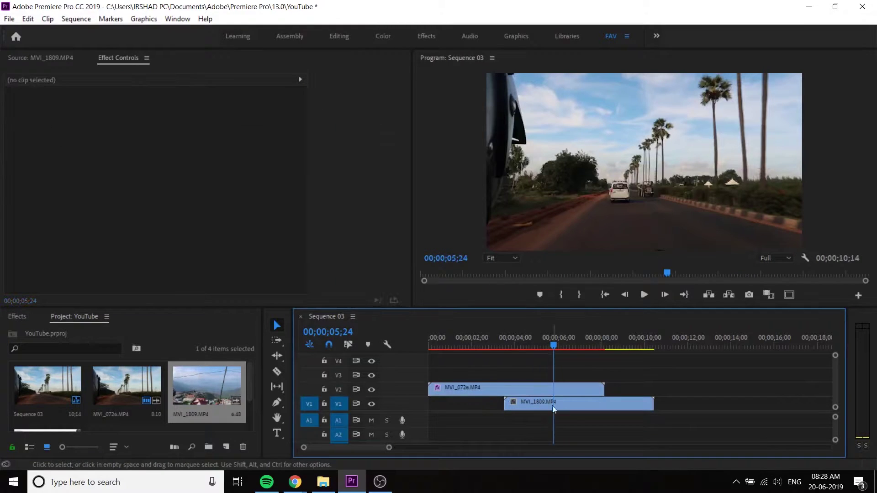
Set the Luma Key cutoff of the MVI_0726.MP4 clip to 54.0 % and preview the blend at 00;00;06;18
click(565, 390)
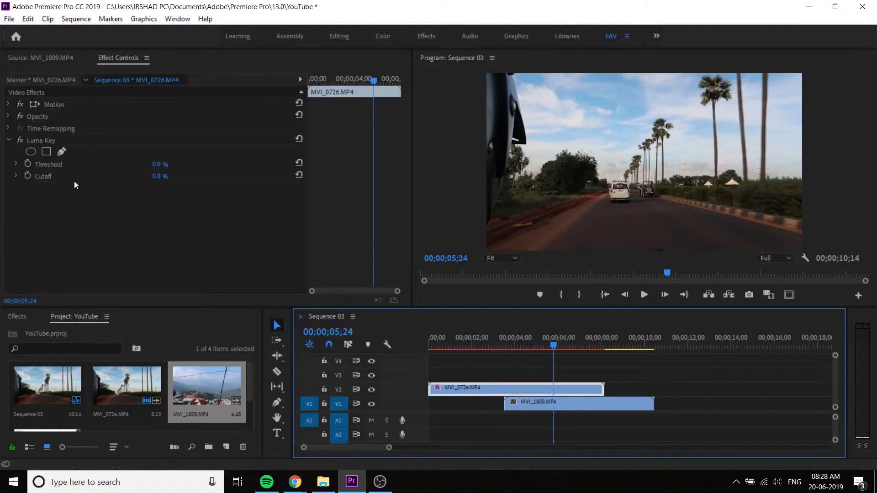
click(156, 165)
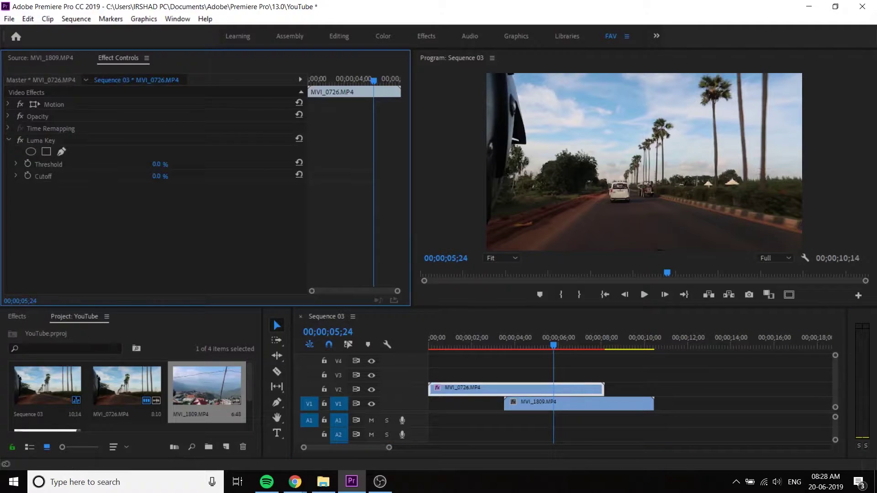
mouse_move(156, 165)
mouse_down()
mouse_move(182, 165)
mouse_move(158, 165)
mouse_up()
click(631, 102)
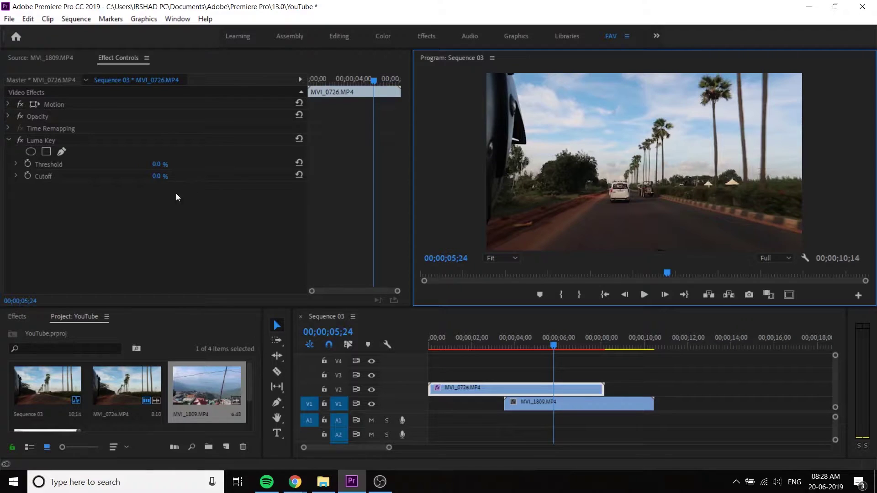
click(159, 178)
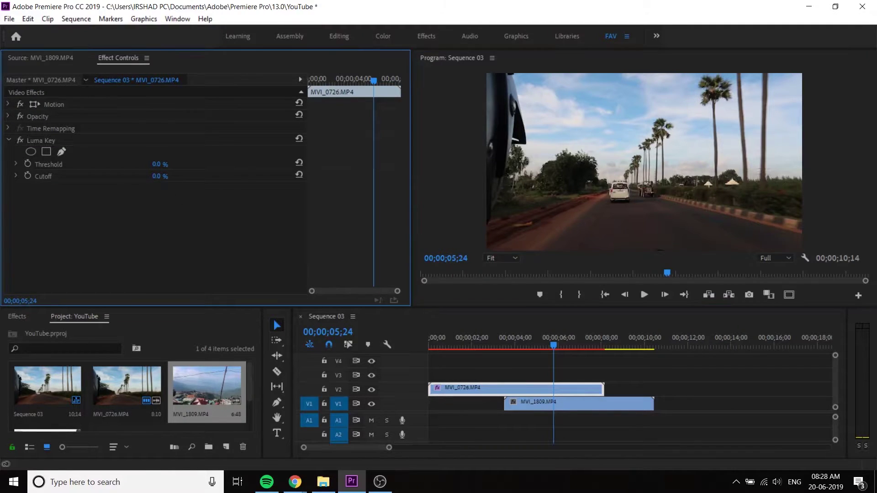
mouse_move(165, 177)
mouse_down()
mouse_move(205, 178)
mouse_move(160, 178)
mouse_move(174, 177)
mouse_up()
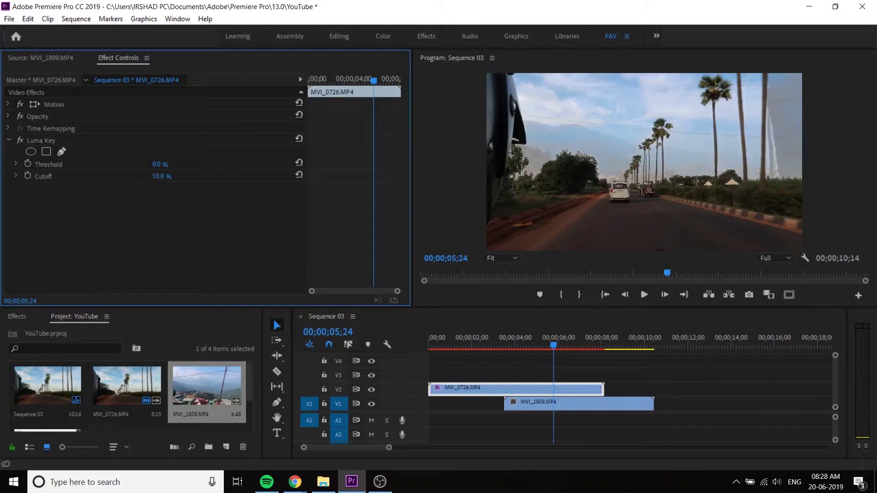
mouse_move(564, 354)
mouse_down()
mouse_move(509, 348)
mouse_move(581, 370)
mouse_move(549, 360)
mouse_move(572, 366)
mouse_up()
Remove the MVI_1809.MP4 clip from track V1 and import MVI_0743 from the day 2 folder in File Explorer
click(558, 406)
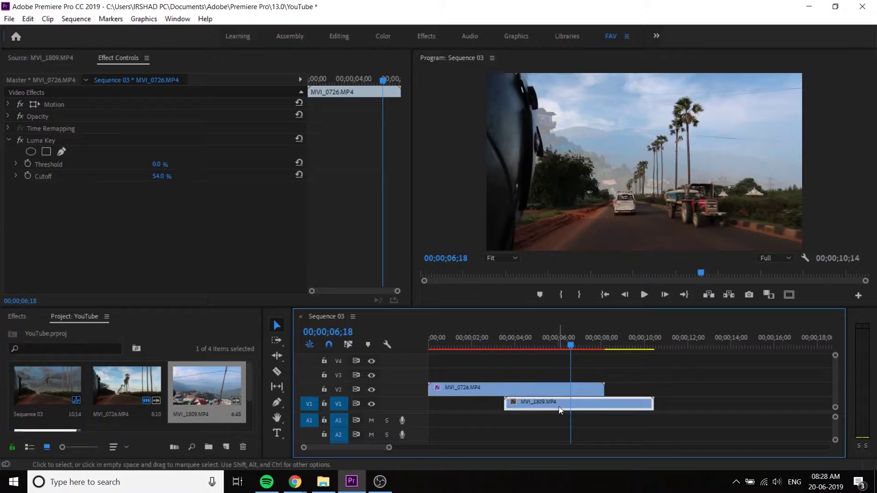
key(Delete)
key(alt+Tab)
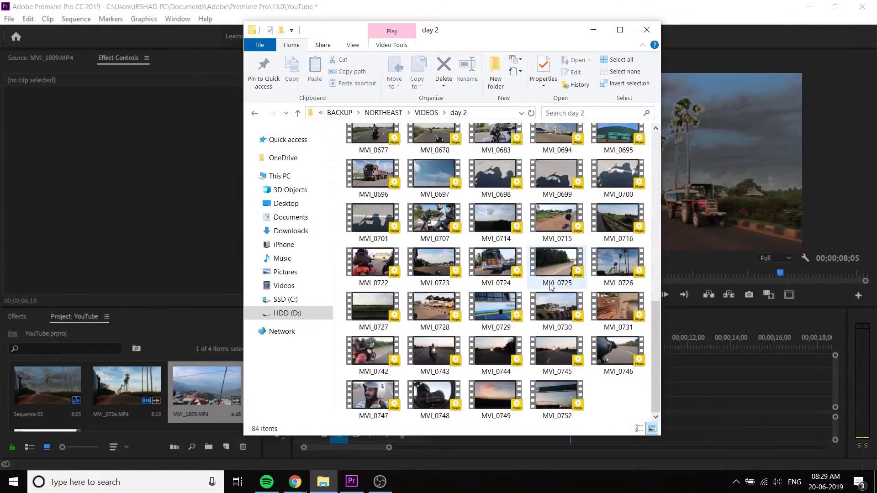
drag(447, 370, 158, 389)
Mark an Out point at 00:00:04:10 in MVI_0743.MP4 and place only its video on track V1, overlapping MVI_0726.MP4
double_click(187, 393)
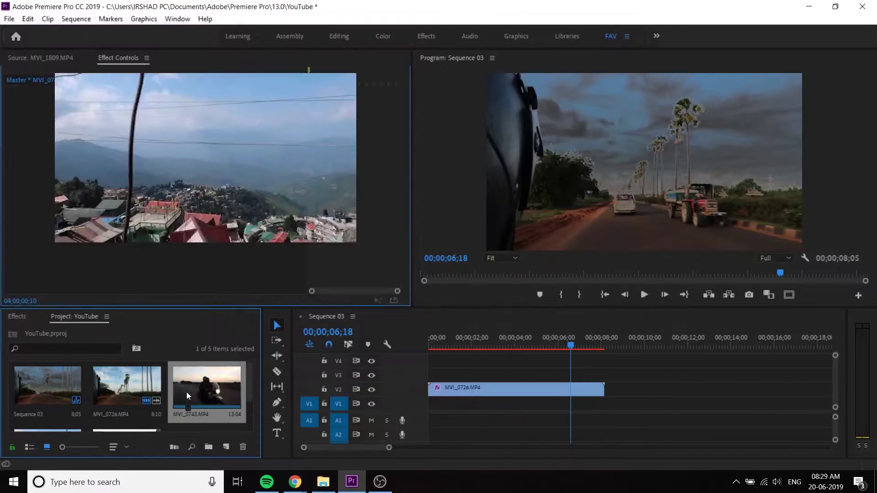
drag(13, 275, 134, 276)
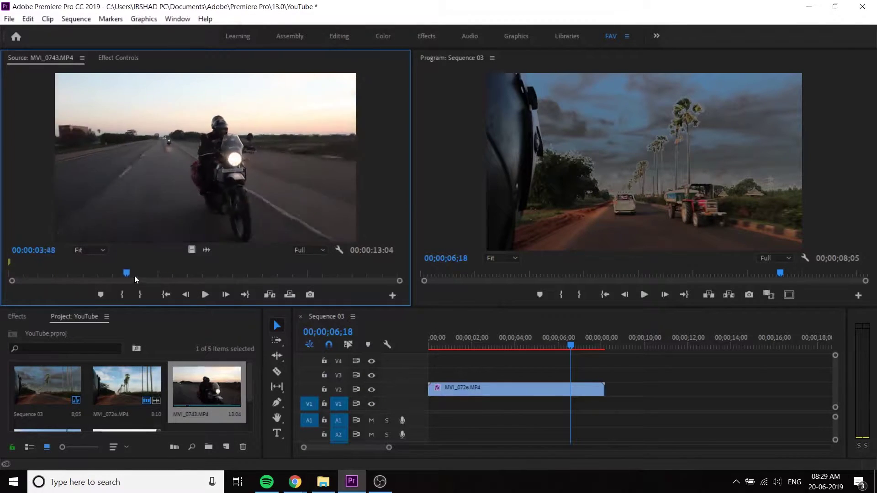
key(o)
mouse_move(192, 250)
mouse_down()
mouse_move(397, 306)
mouse_move(566, 411)
mouse_move(552, 409)
mouse_move(673, 407)
mouse_move(626, 405)
mouse_up()
Set the MVI_0726.MP4 clip's Luma Key threshold to 36.0 % and cutoff to 43.0 %, and preview the overlap with MVI_0743.MP4
drag(558, 337, 583, 357)
click(583, 387)
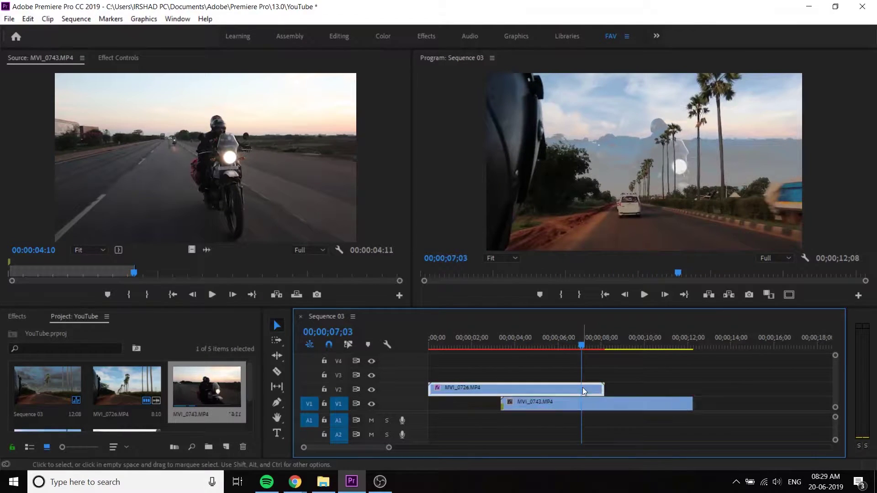
click(130, 58)
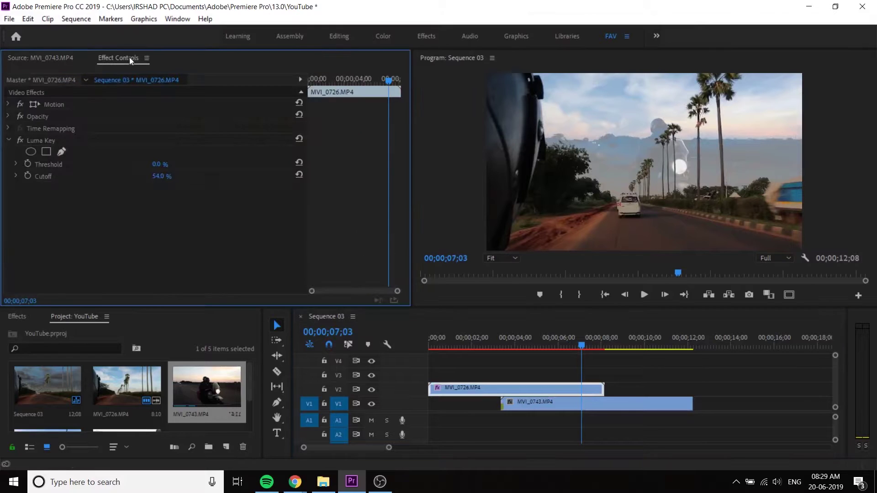
drag(155, 176, 172, 164)
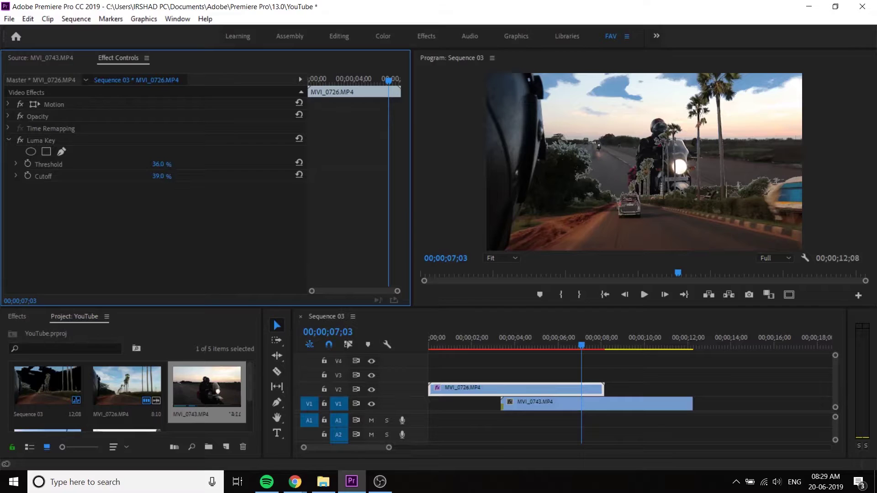
drag(158, 175, 160, 176)
click(507, 342)
drag(507, 341, 568, 365)
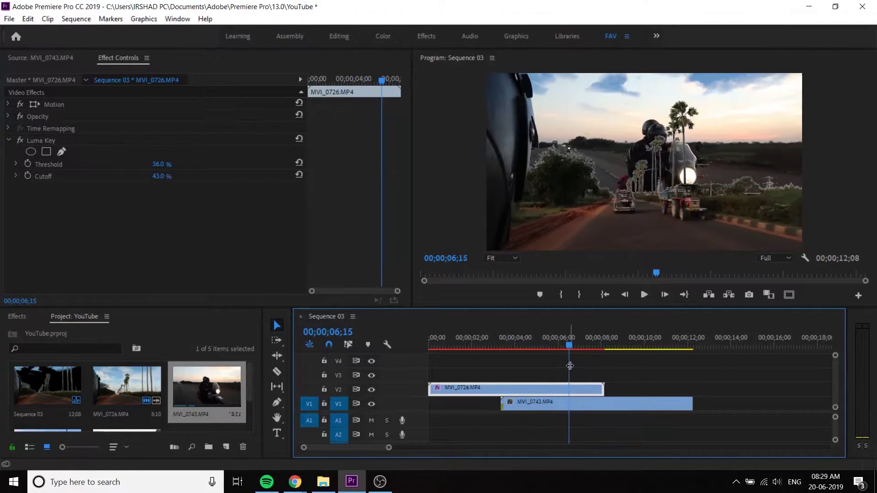
Set the Luma Key threshold to 16.0 % and cutoff to 66.4 % on MVI_0726.MP4, and play back the overlap
mouse_move(169, 168)
mouse_down()
mouse_move(152, 175)
mouse_move(171, 176)
mouse_move(161, 177)
mouse_up()
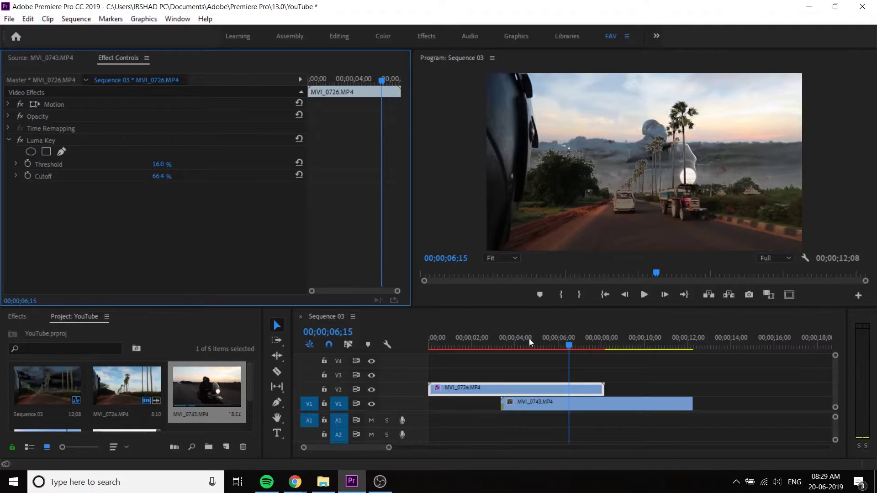
click(493, 344)
key(space)
drag(497, 346, 557, 365)
click(512, 338)
key(space)
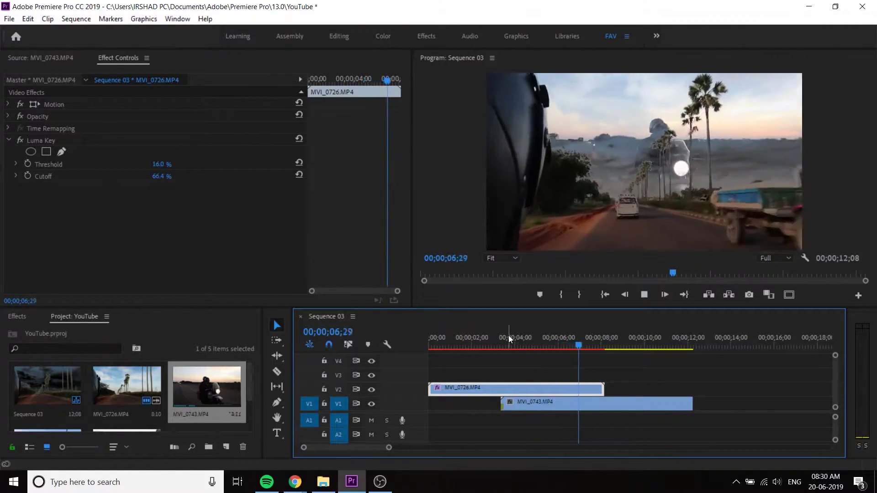
Lower the MVI_0726.MP4 clip's Luma Key threshold to 0.0 % and cutoff to 1.0 %, and scrub to the start of the overlap
mouse_move(508, 335)
mouse_down()
mouse_move(535, 345)
mouse_move(519, 335)
mouse_up()
click(533, 388)
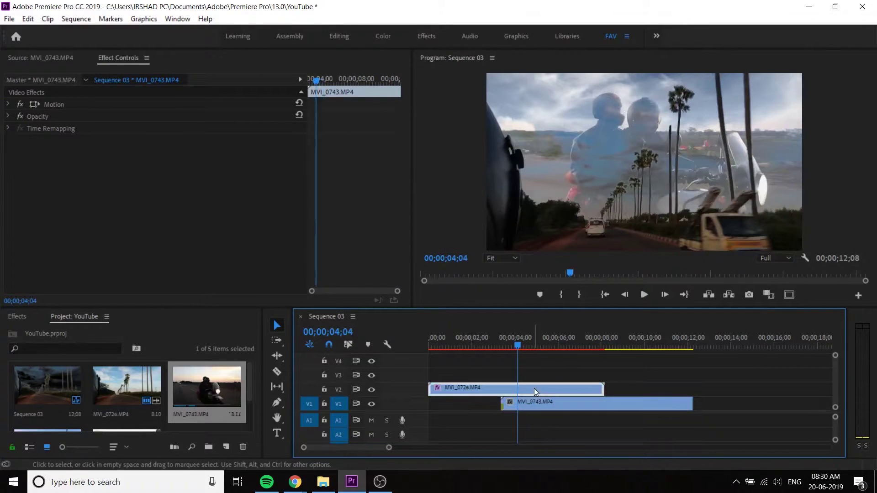
mouse_move(163, 178)
mouse_down()
mouse_move(134, 178)
mouse_move(154, 164)
mouse_up()
drag(470, 349, 502, 349)
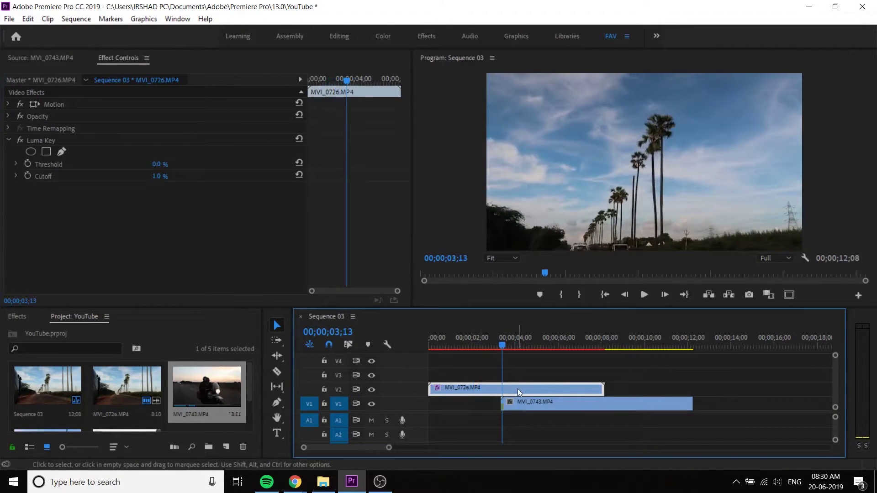
Delete the MVI_0726.MP4 clip from track V2 and import MVI_0609 from the day 2 folder in File Explorer
key(Delete)
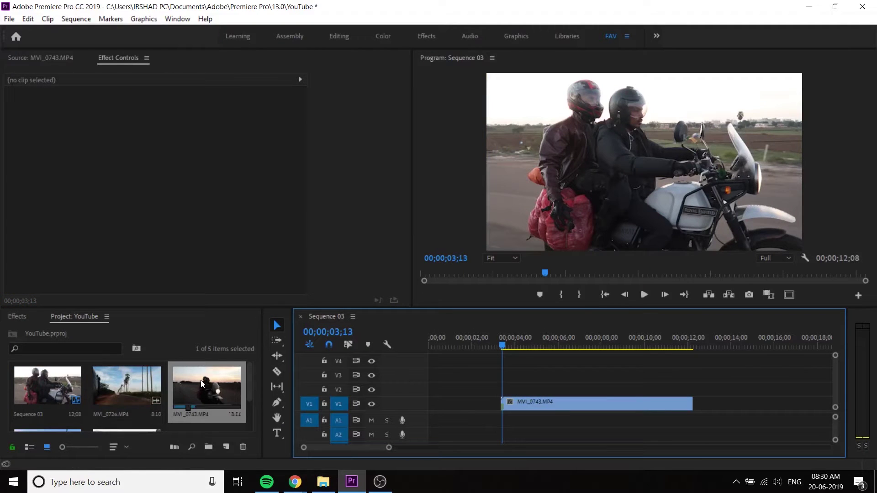
double_click(202, 384)
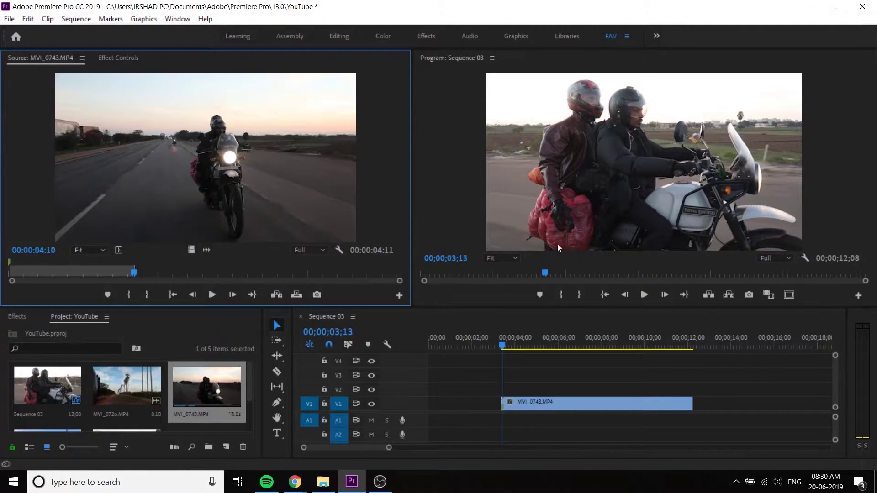
mouse_move(505, 348)
mouse_down()
mouse_move(593, 358)
mouse_move(441, 363)
mouse_move(494, 360)
mouse_up()
click(323, 481)
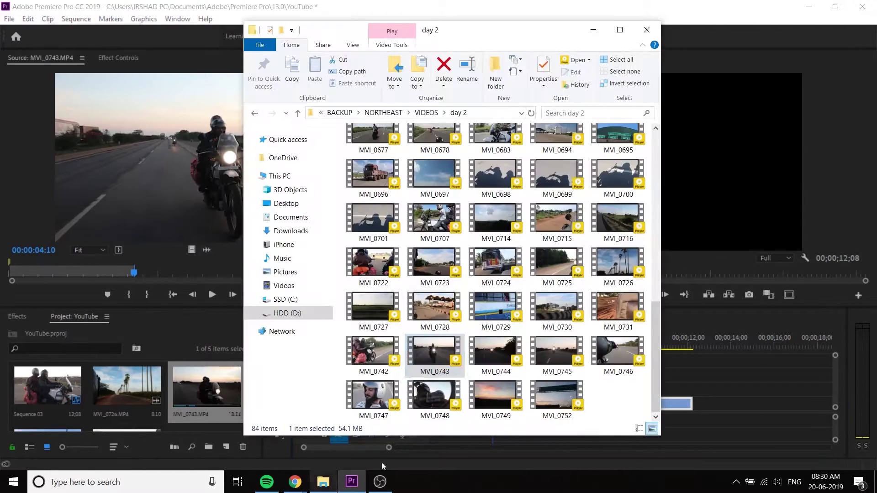
click(503, 273)
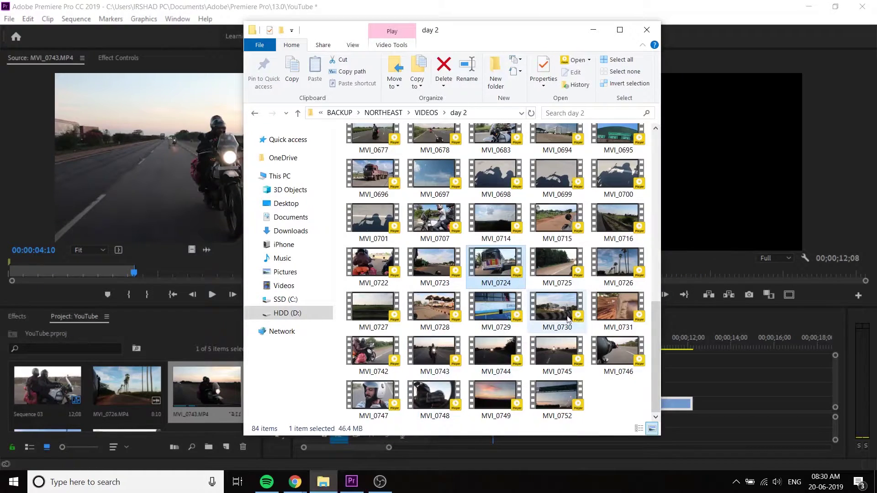
scroll(621, 403, up, 10)
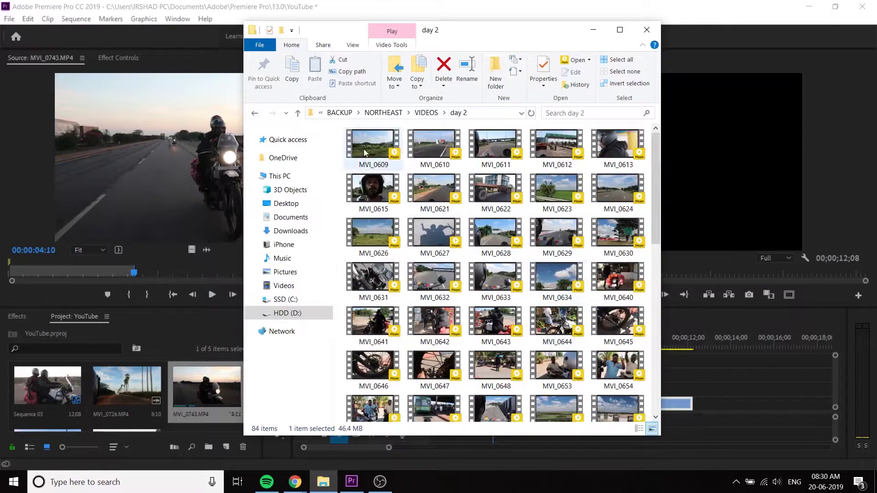
drag(373, 196, 93, 399)
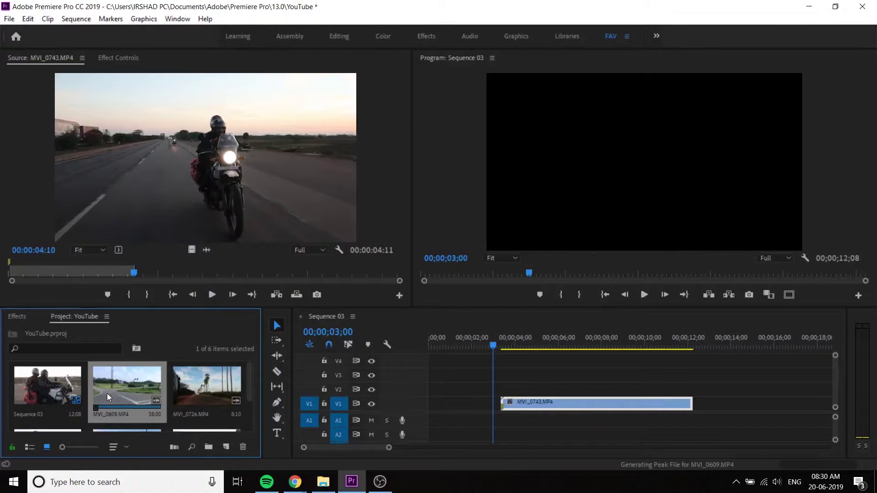
Mark a 00:00:03:39 range ending at 00:00:06:35 in MVI_0609.MP4 and place only its video at the start of track V2
double_click(107, 394)
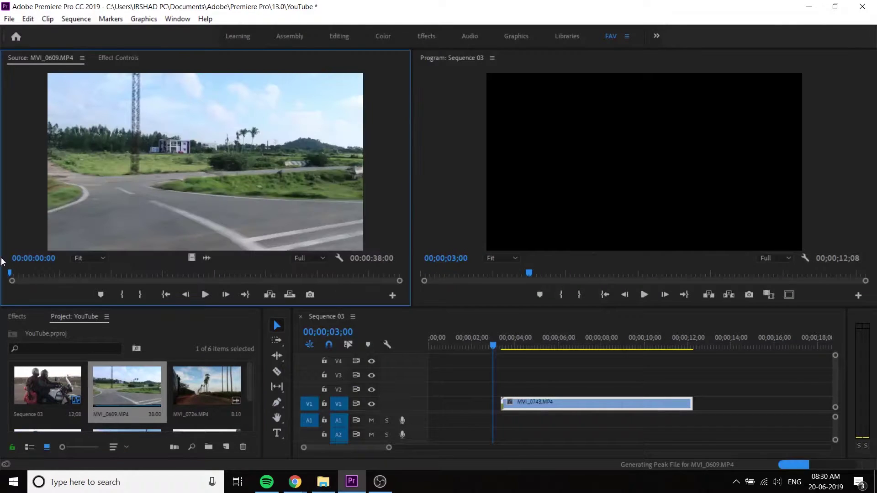
mouse_move(33, 273)
mouse_down()
mouse_move(158, 273)
mouse_move(144, 262)
mouse_move(397, 263)
mouse_move(2, 261)
mouse_move(78, 280)
mouse_up()
key(i)
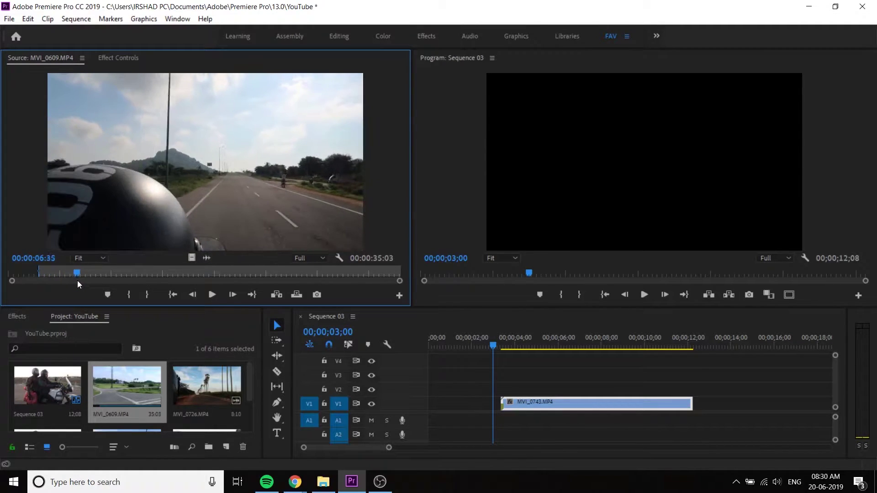
key(o)
drag(192, 258, 534, 391)
click(507, 390)
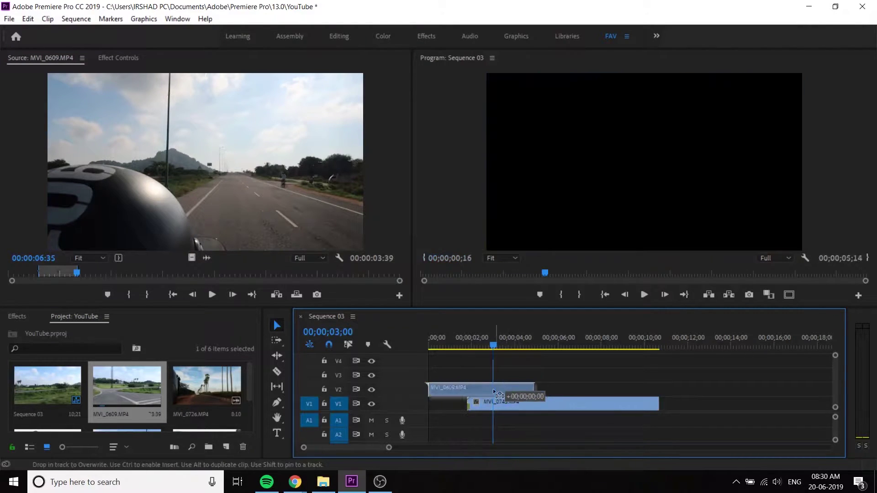
Move the MVI_0743.MP4 clip on track V1 to start at about 00;00;01;00 beneath MVI_0609.MP4, and play the sequence
drag(497, 344, 459, 350)
drag(499, 399, 483, 403)
drag(466, 343, 427, 354)
key(space)
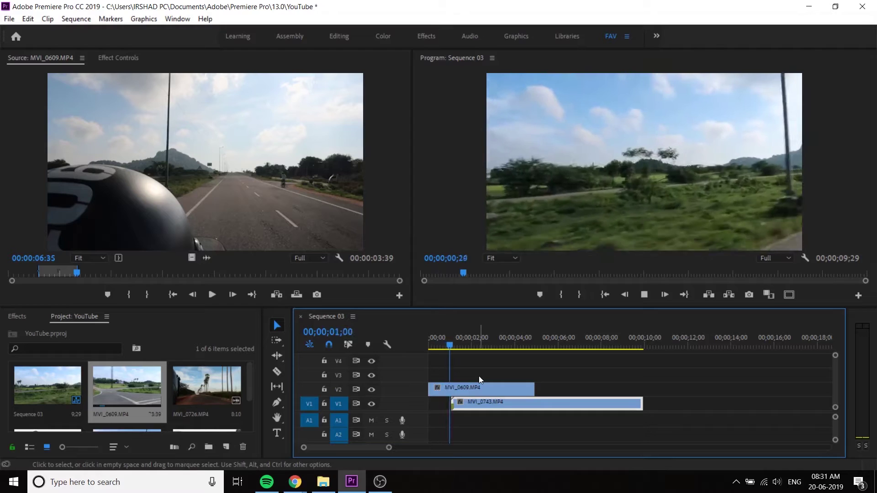
Apply the Luma Key effect to the MVI_0609.MP4 clip on track V2 and set its threshold to 0.0 %
click(484, 390)
click(23, 316)
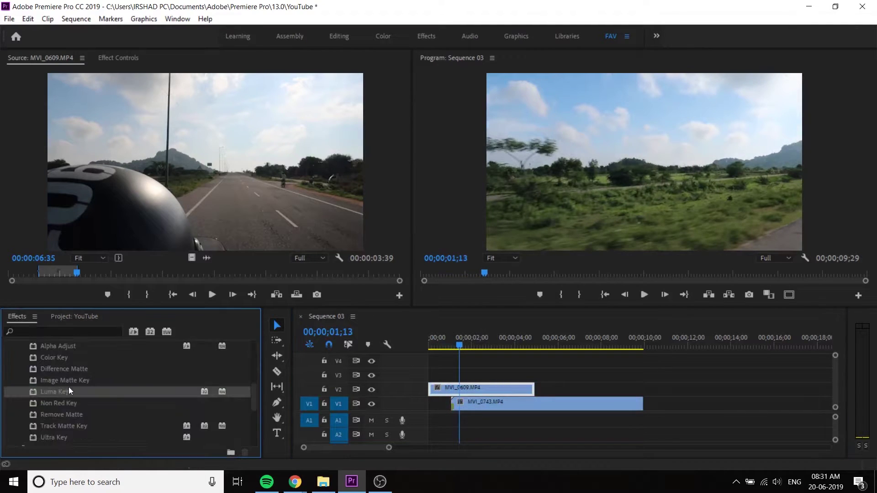
drag(479, 391, 482, 393)
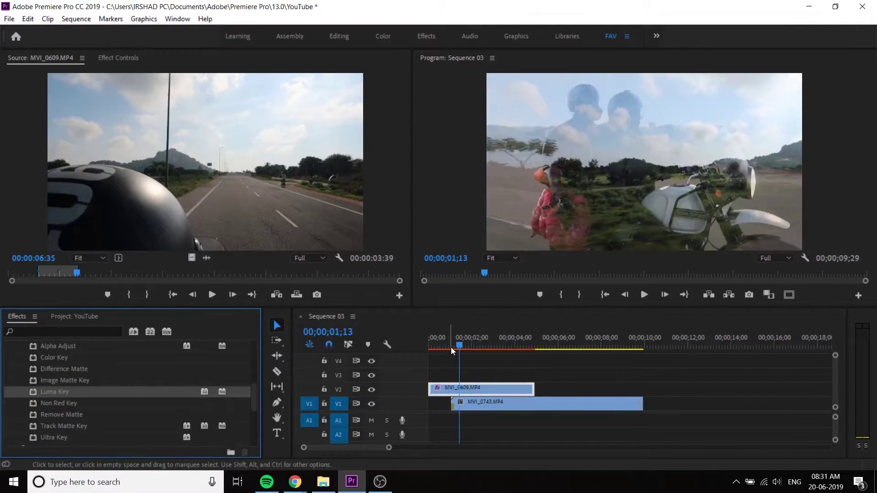
click(117, 57)
drag(168, 165, 120, 165)
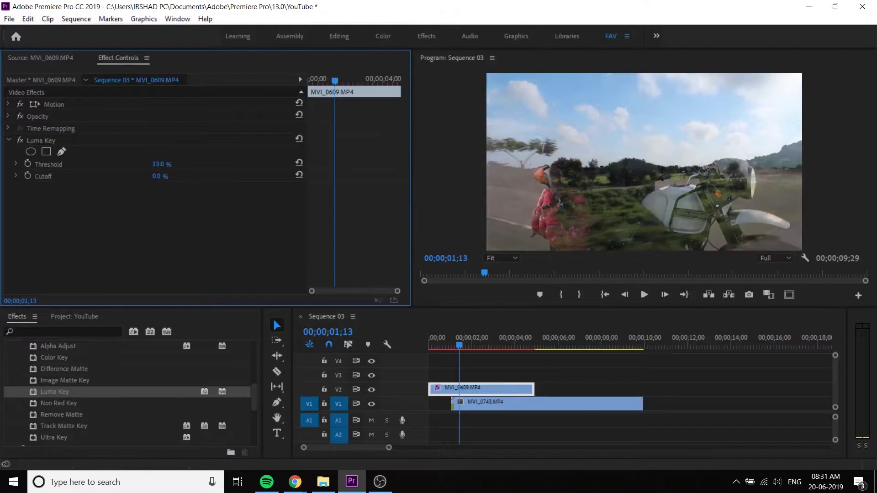
Add starting keyframes for the Luma Key threshold and cutoff of MVI_0609.MP4 at 00;00;01;15
drag(455, 339, 462, 357)
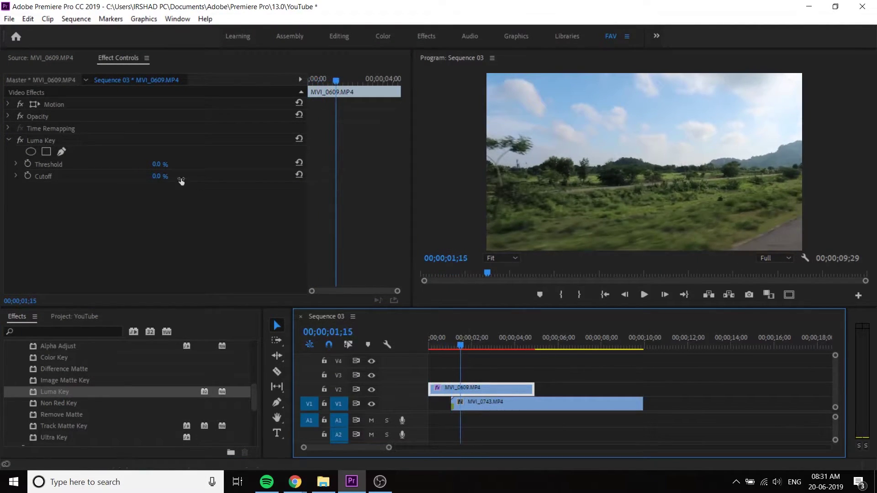
click(28, 164)
click(27, 176)
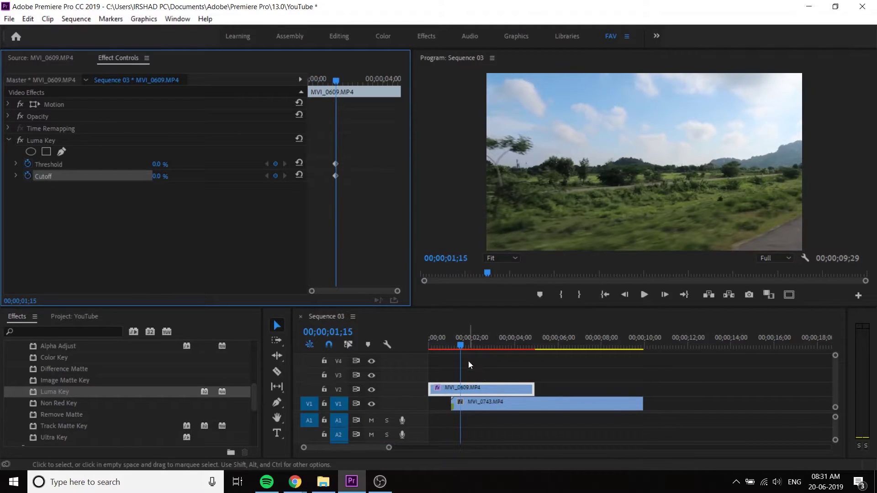
Shift the threshold and cutoff keyframes earlier to about 00;00;01;08 and place the playhead at 00;00;02;07
drag(464, 347, 479, 351)
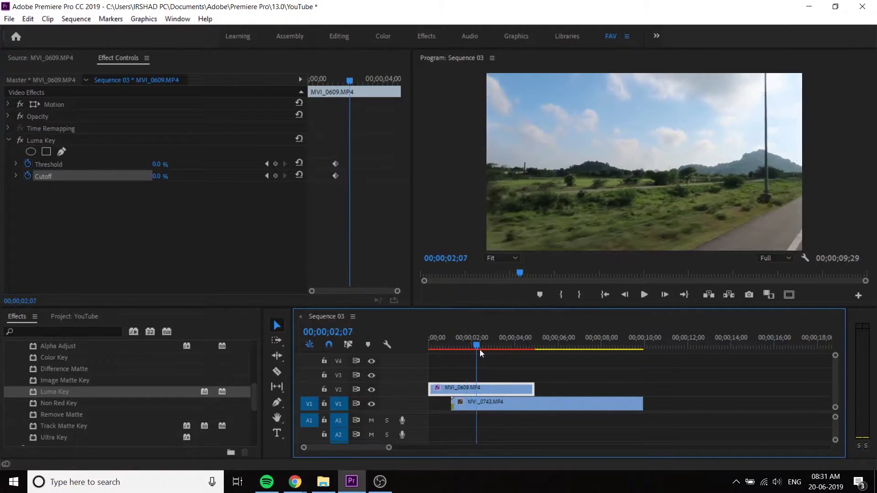
click(334, 150)
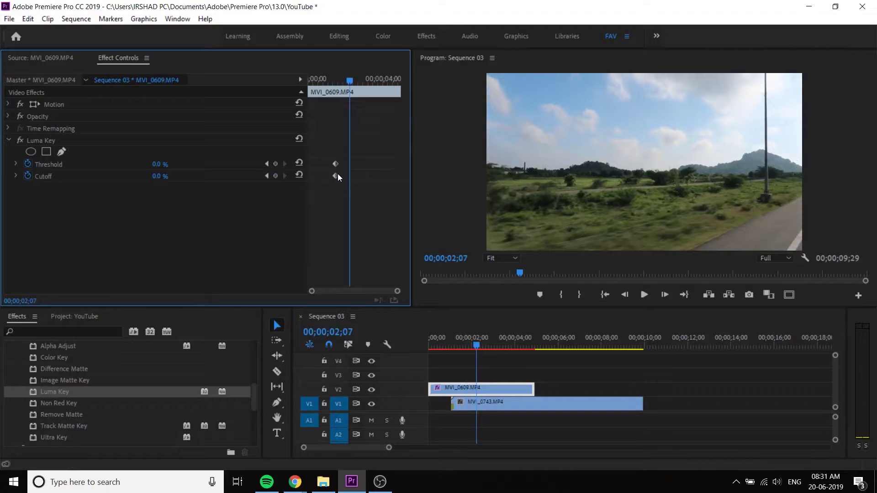
click(456, 341)
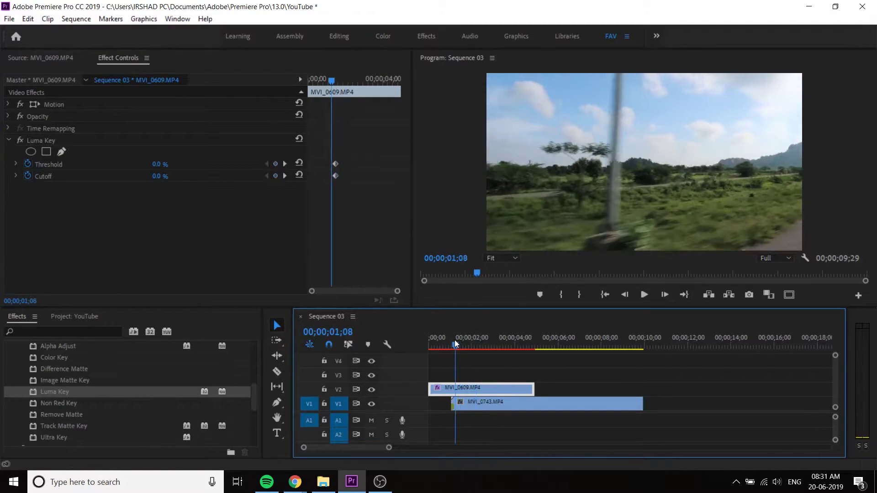
click(328, 193)
drag(336, 174, 331, 177)
drag(456, 347, 477, 355)
click(337, 238)
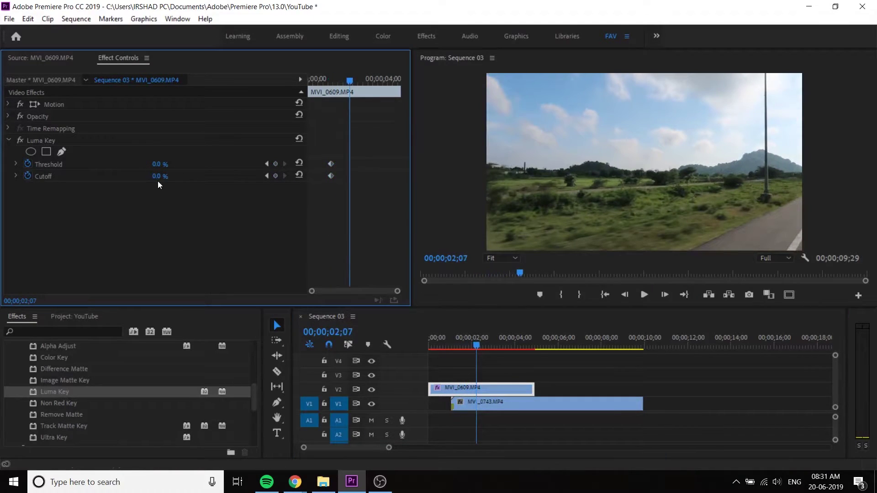
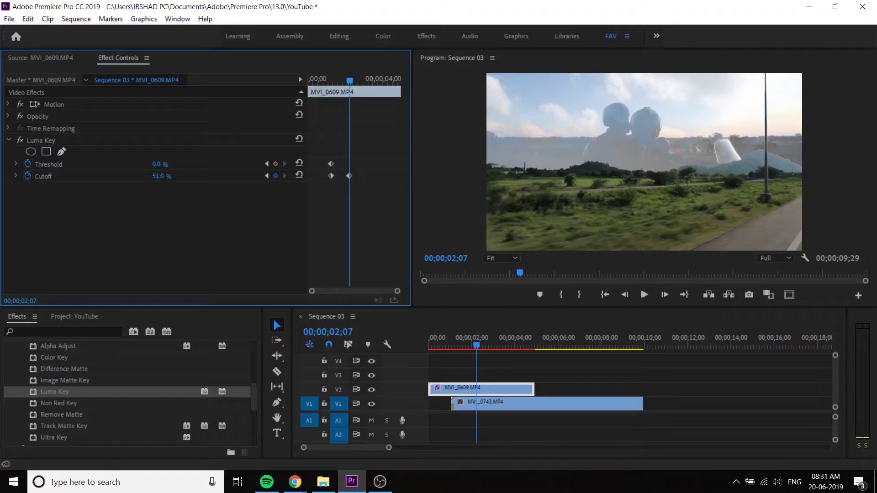
Set the Luma Key threshold of MVI_0609.MP4 to 43.0 % at 00;00;02;07 and play the sequence from the beginning
mouse_move(159, 164)
mouse_down()
mouse_move(178, 164)
mouse_move(148, 165)
mouse_move(163, 164)
mouse_up()
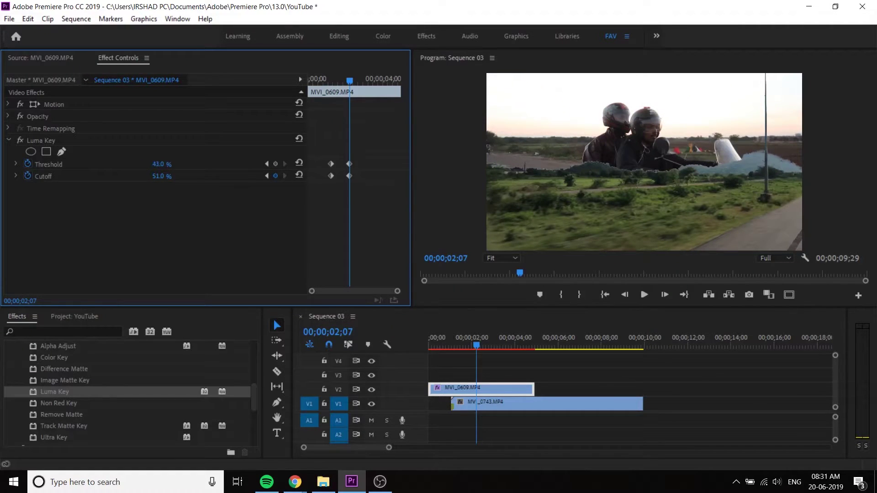
drag(473, 344, 433, 341)
key(space)
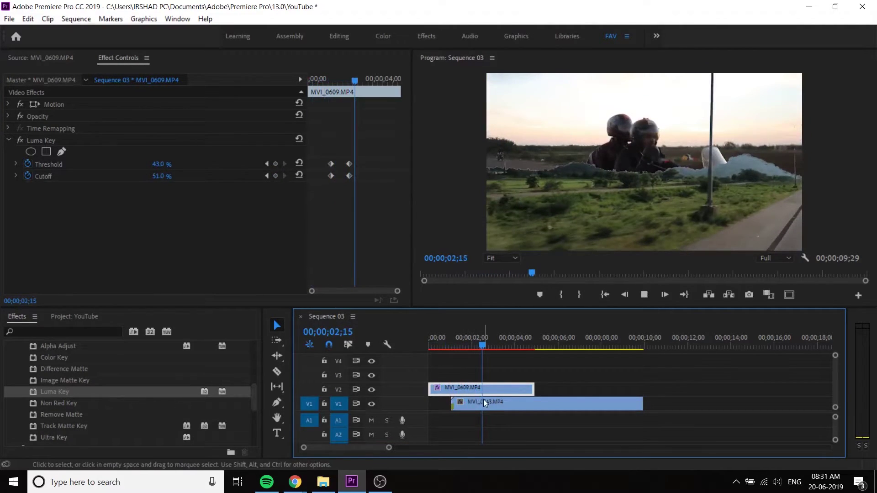
click(500, 347)
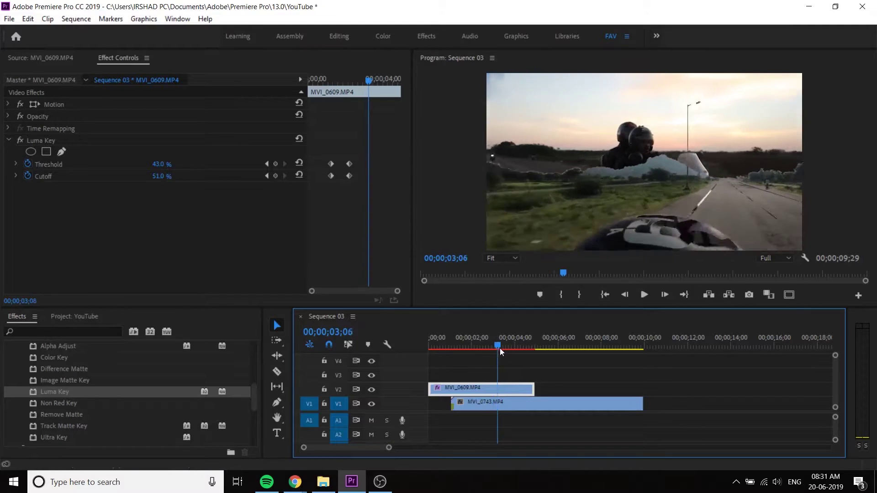
Add another Luma Key cutoff keyframe with the same value and place it at about 00;00;03;15
drag(503, 350, 508, 366)
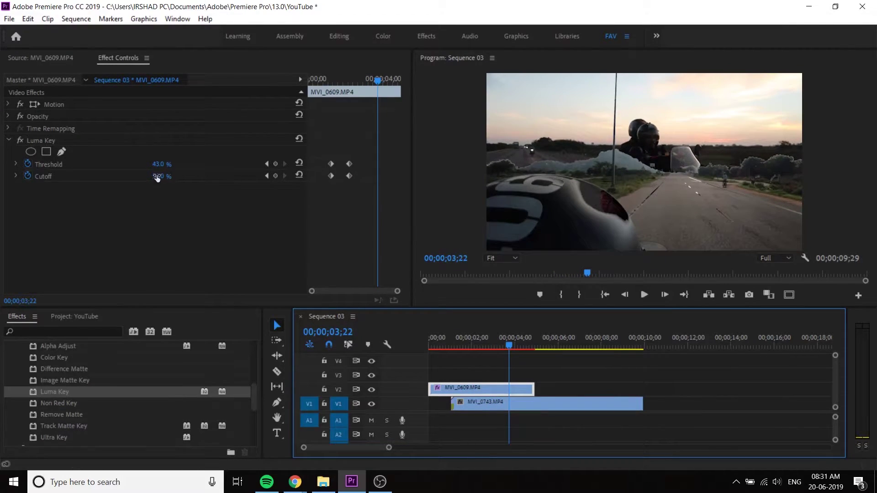
mouse_move(376, 83)
mouse_down()
mouse_move(366, 78)
mouse_move(384, 80)
mouse_up()
click(274, 166)
click(275, 176)
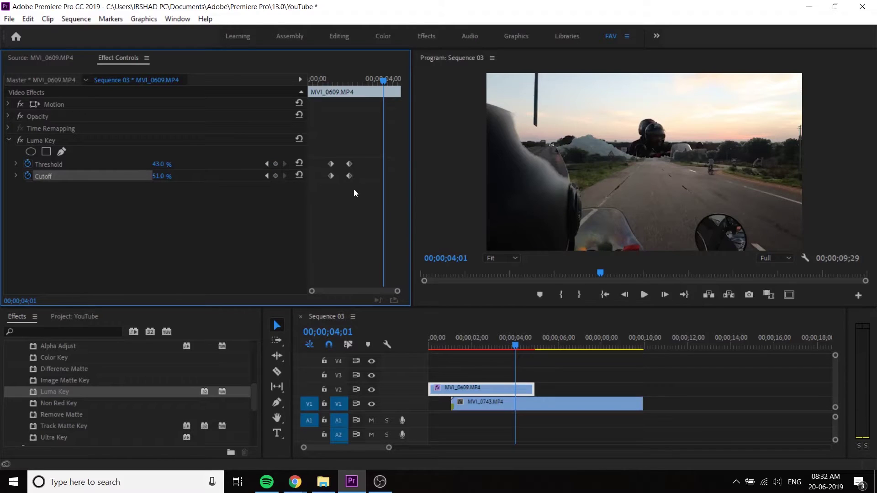
click(275, 176)
drag(382, 176, 374, 179)
Set the Luma Key cutoff and threshold to 100.0 % at 00;00;04;16 and play the transition
drag(385, 80, 396, 87)
drag(160, 177, 192, 164)
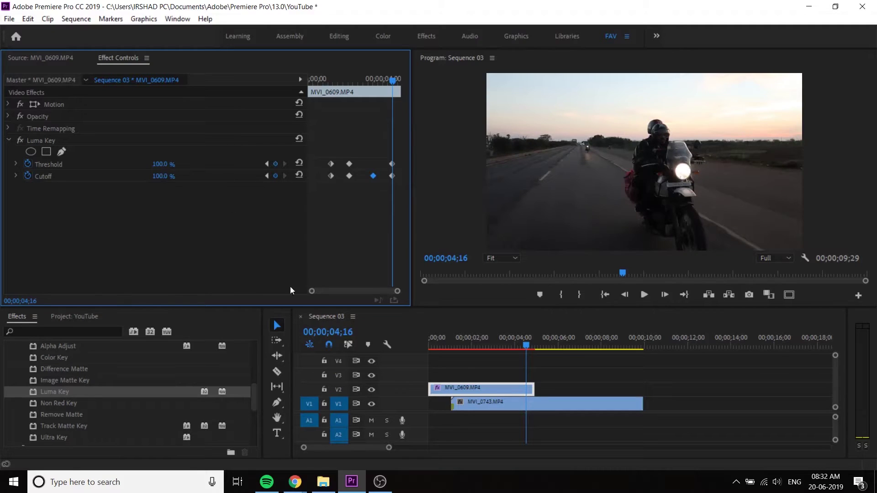
click(455, 346)
key(space)
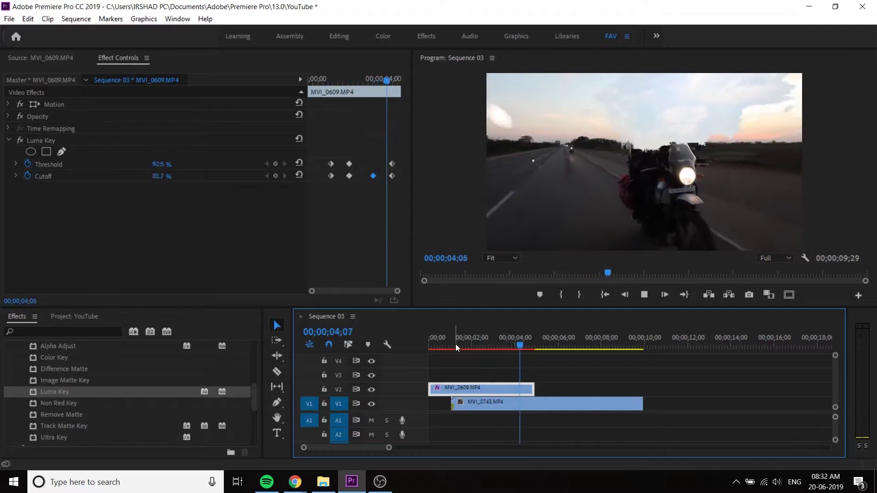
key(space)
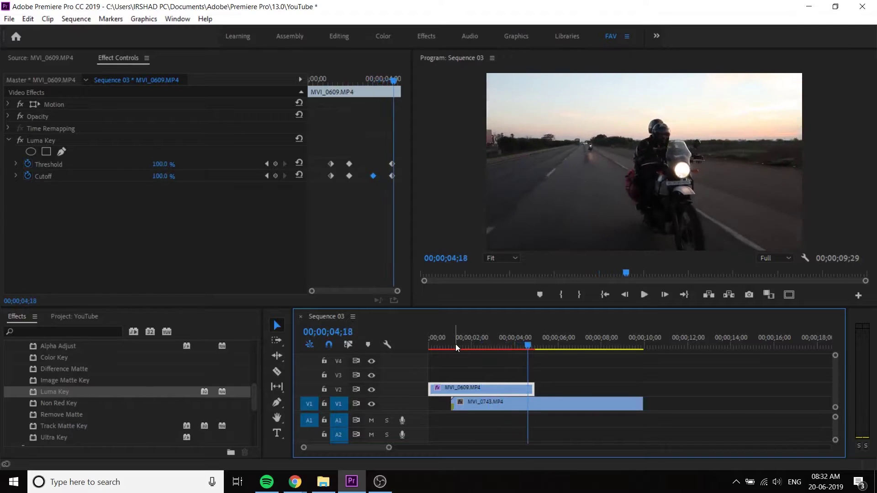
Delete the last threshold and cutoff keyframes at 00;00;04;16, leaving the playhead on the cutoff keyframe at 00;00;03;15
click(265, 164)
click(265, 164)
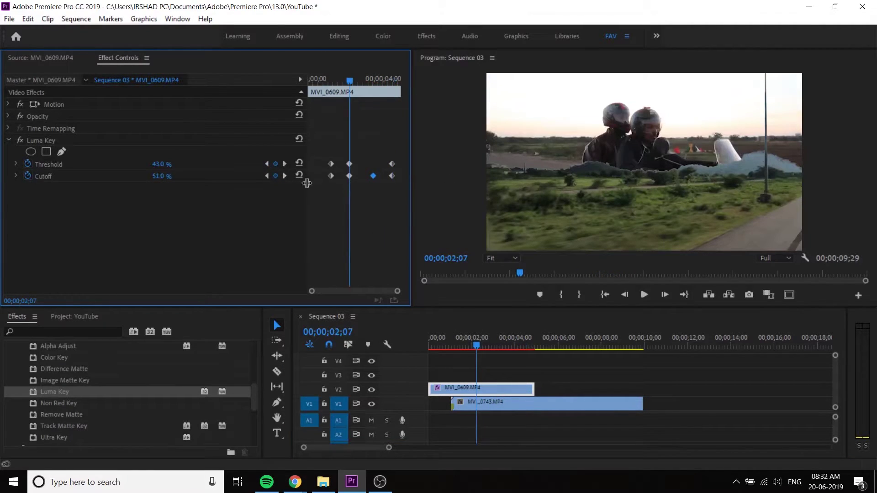
click(285, 175)
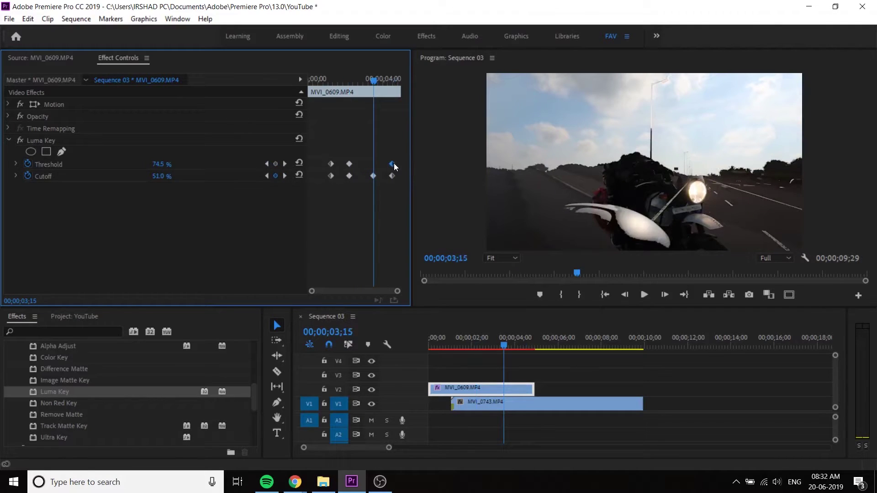
drag(388, 146, 400, 191)
key(Delete)
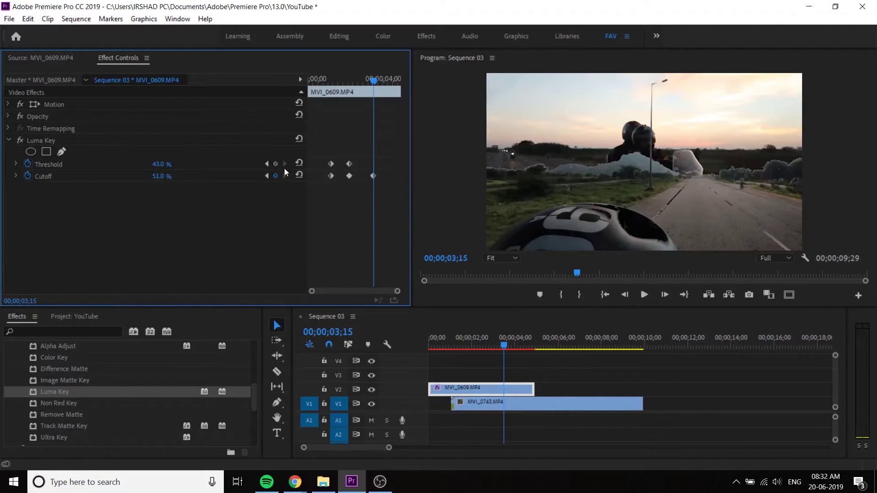
Add a threshold keyframe at 00;00;03;15, and set both threshold and cutoff to 100.0 % at 00;00;04;08
click(275, 164)
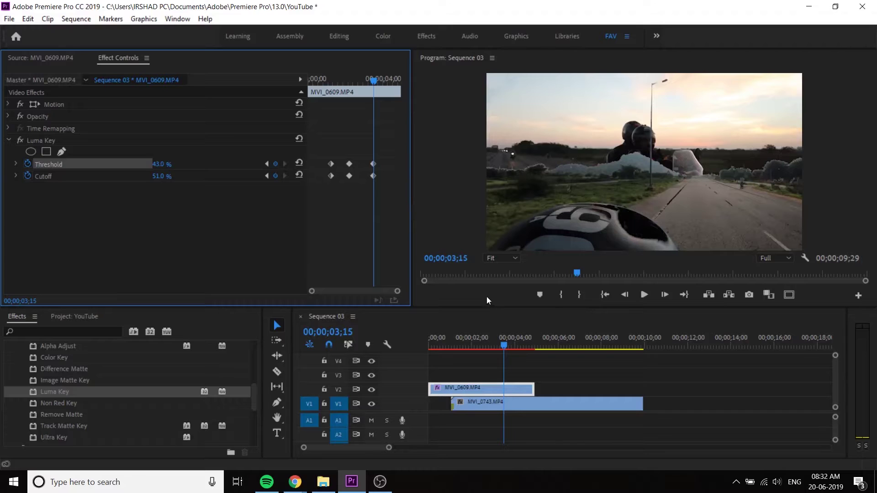
click(388, 91)
drag(162, 164, 170, 175)
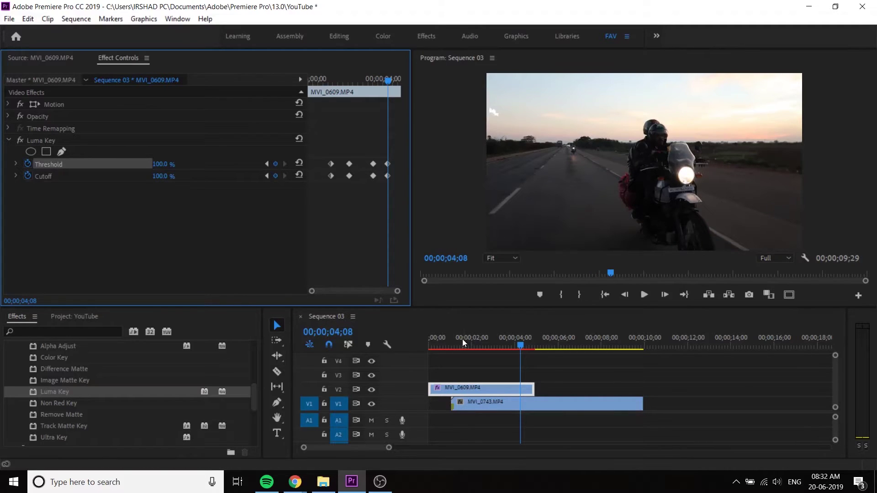
Play the sequence from the start and scrub through the luma-fade transition between the two clips
click(456, 343)
key(space)
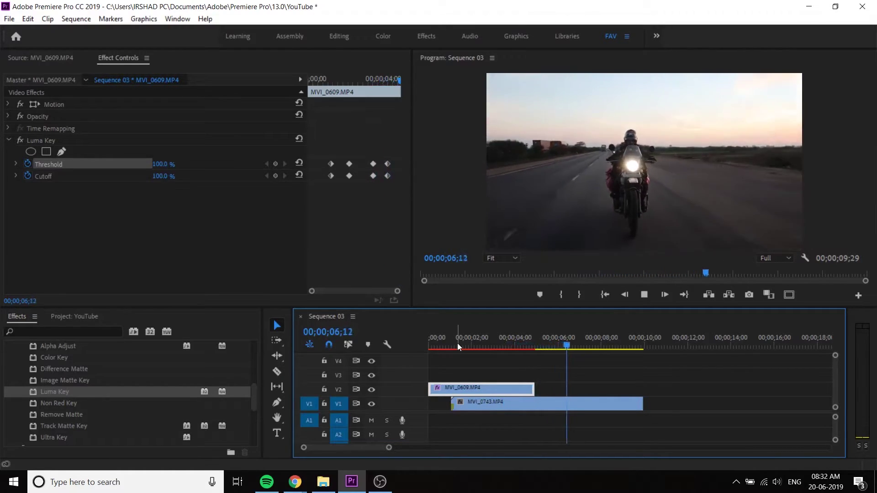
key(space)
click(486, 406)
drag(456, 342, 279, 364)
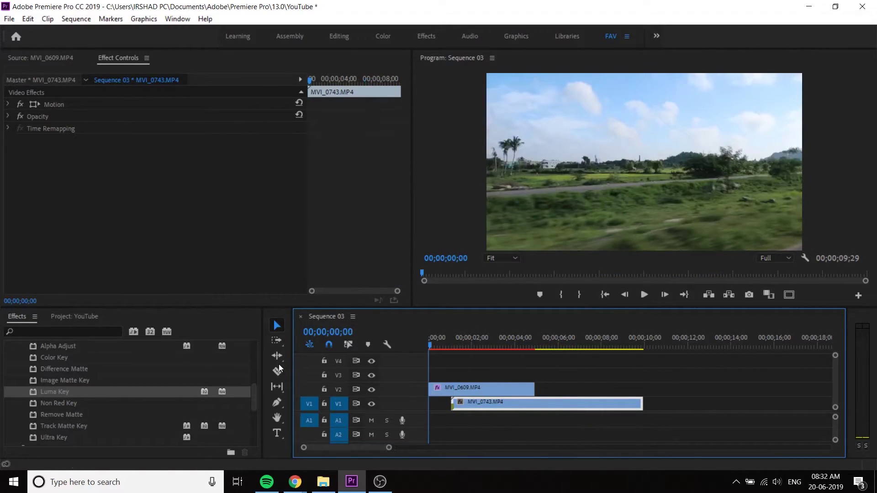
key(space)
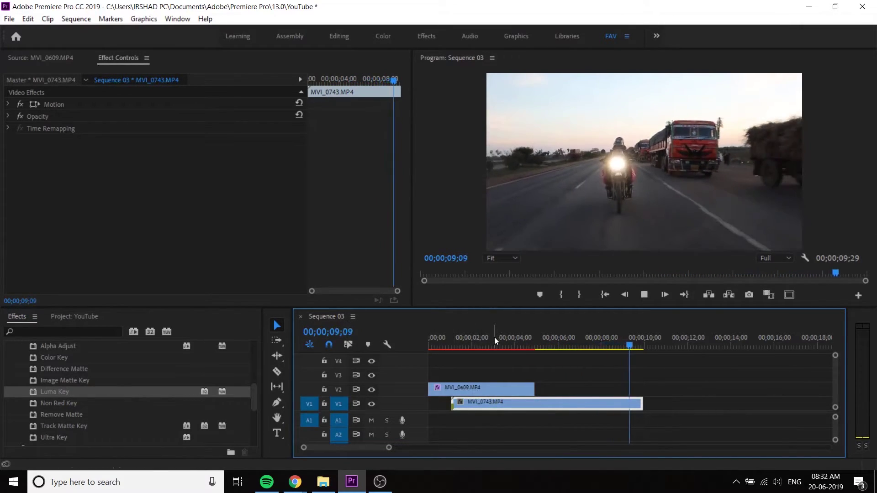
drag(493, 337, 391, 365)
click(380, 482)
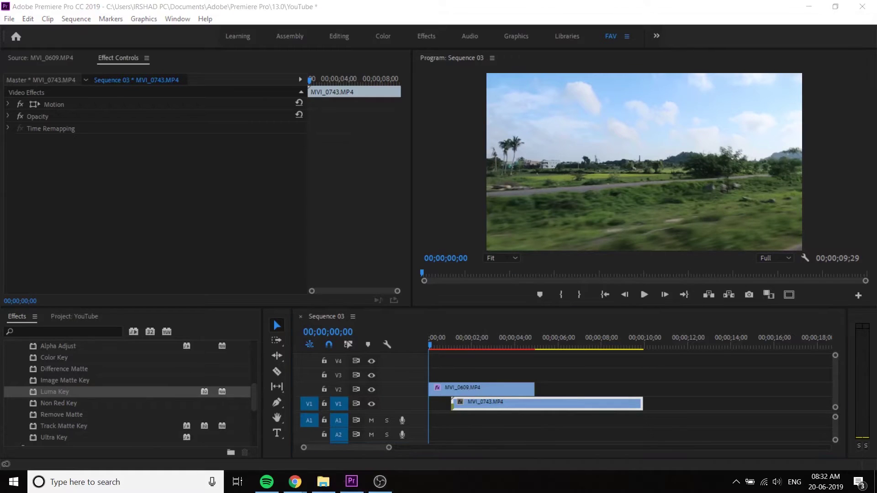
drag(466, 349, 423, 349)
key(space)
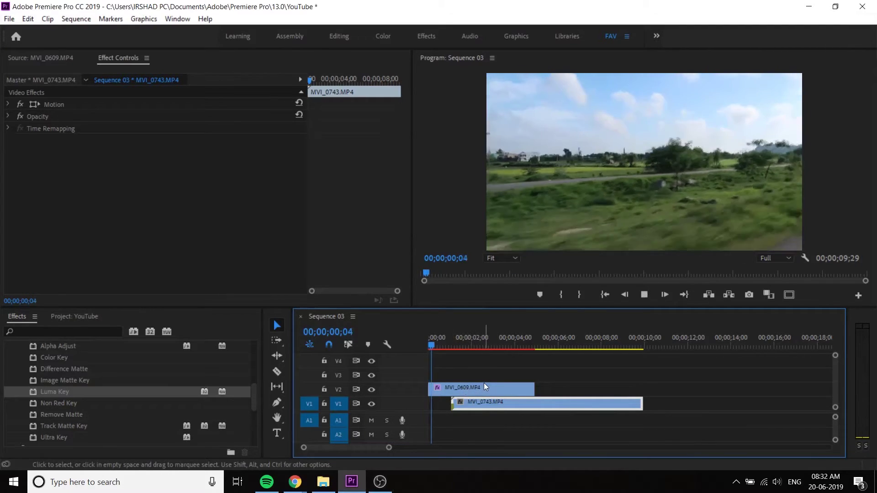
key(space)
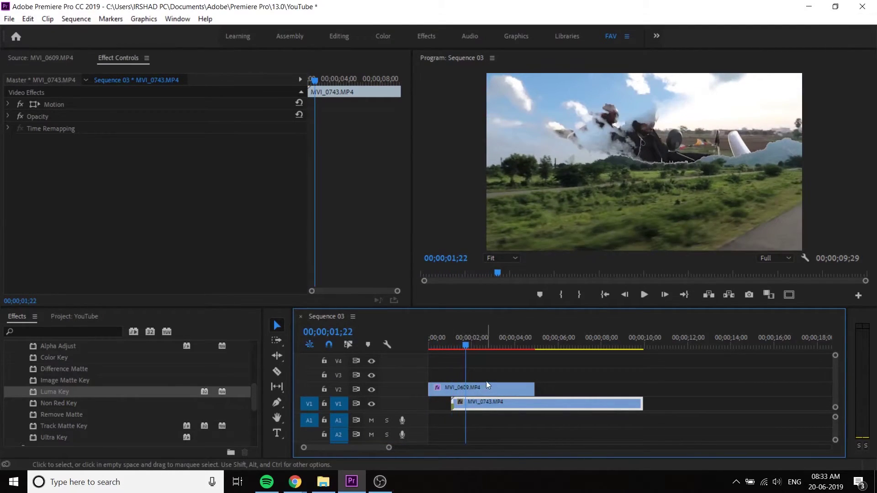
click(578, 355)
key(space)
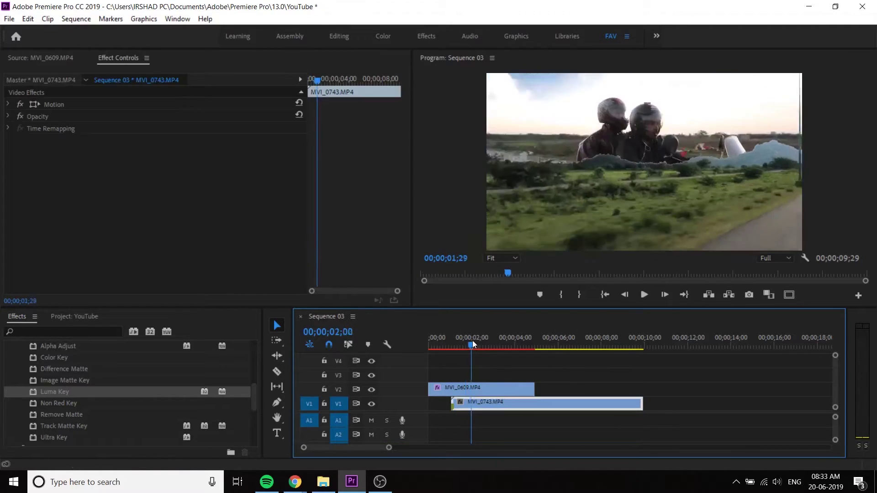
Delete both clips from the timeline and remove all items from the project
drag(528, 400, 519, 399)
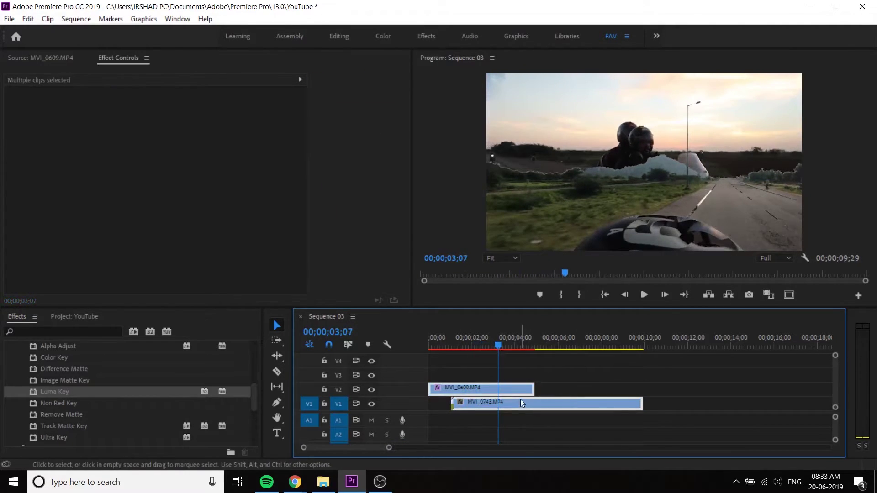
key(Delete)
click(74, 316)
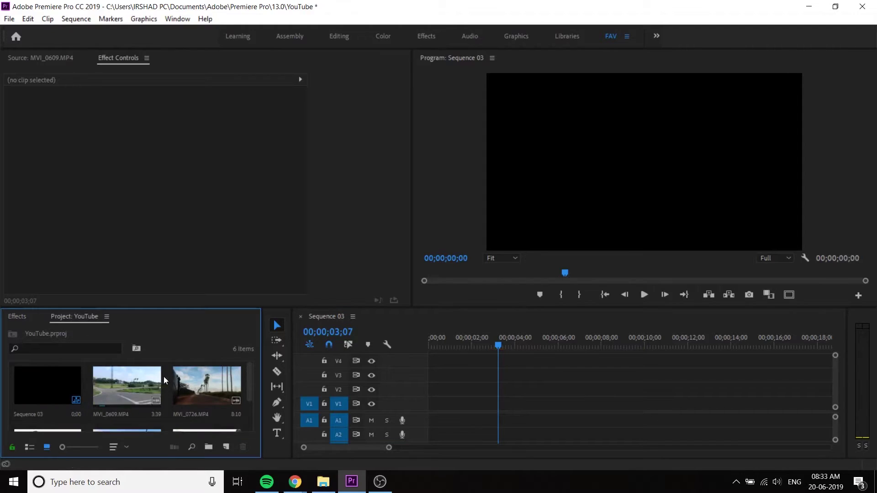
key(ctrl+a)
key(Delete)
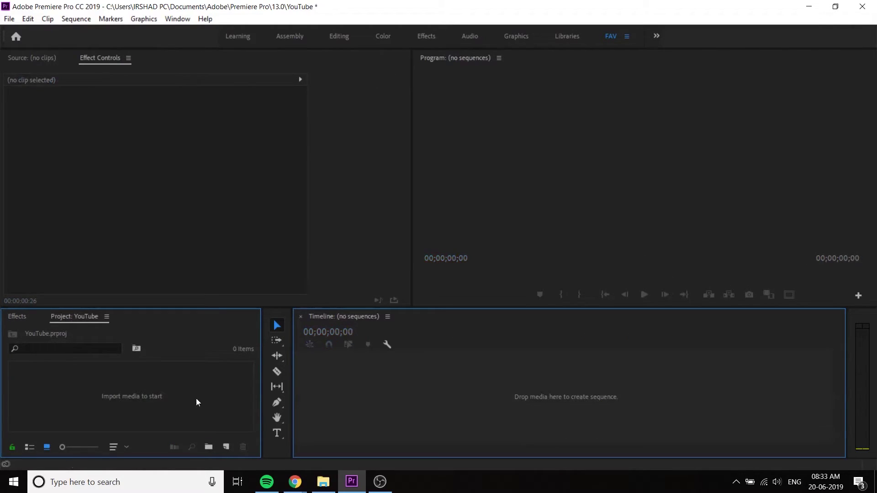
Switch to File Explorer and browse the NORTHEAST video folders, including day 2 and day 5, for new clips
click(323, 483)
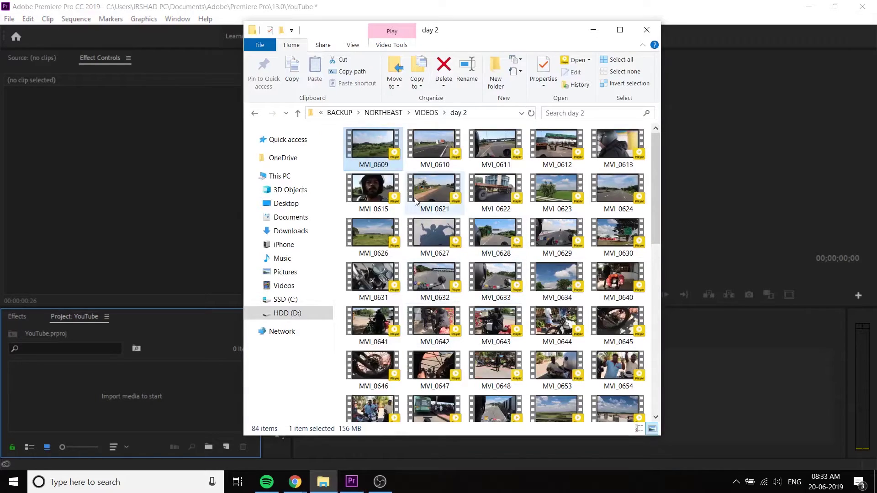
scroll(528, 228, down, 5)
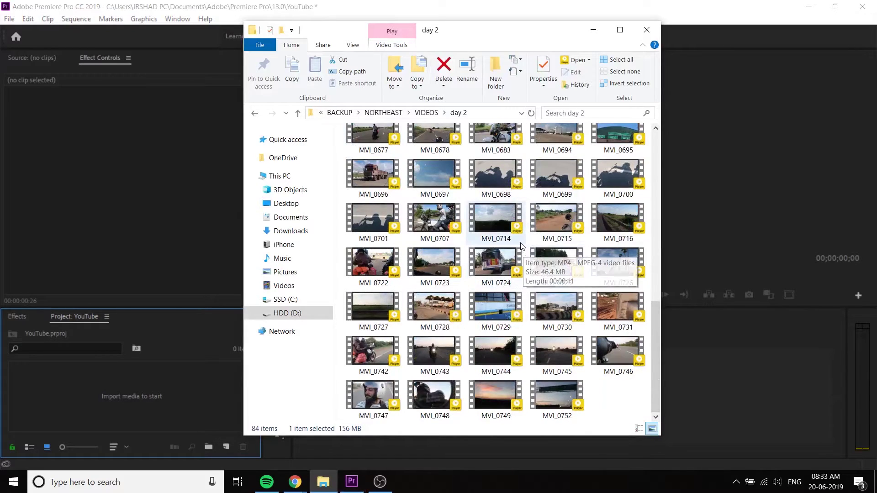
key(alt+Up)
double_click(619, 325)
key(alt+Up)
double_click(604, 292)
key(alt+Up)
double_click(415, 303)
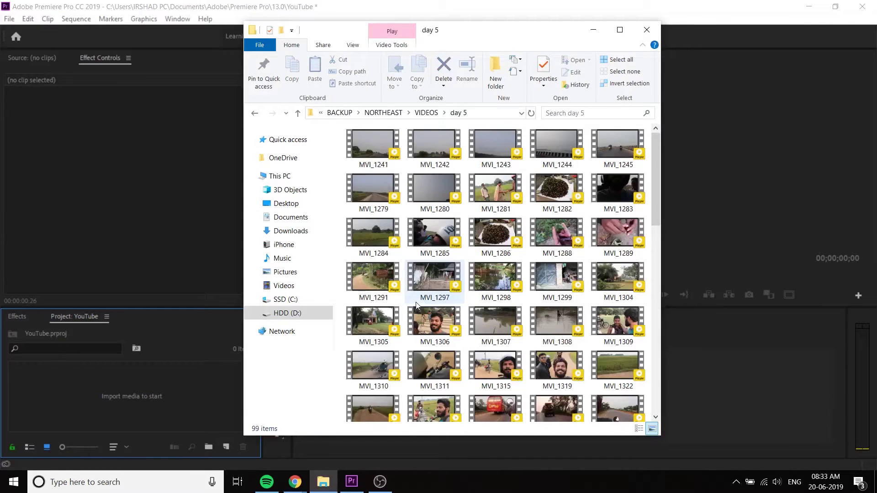
scroll(556, 311, down, 10)
scroll(556, 312, up, 7)
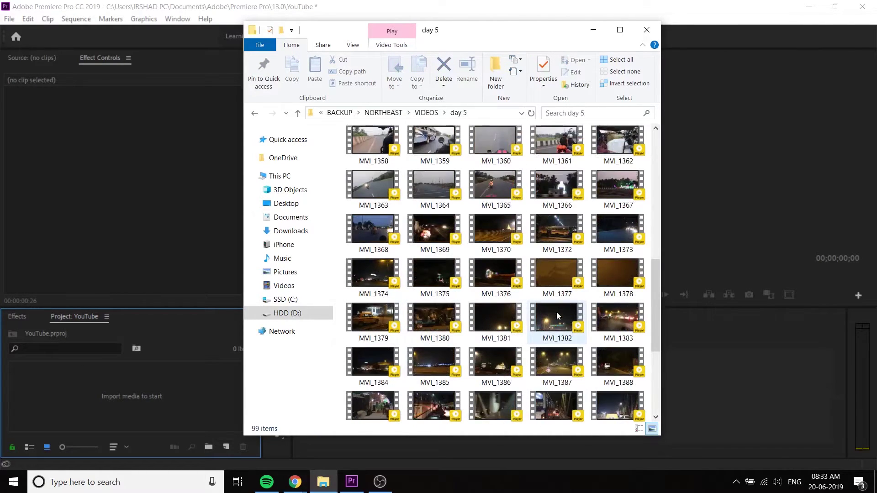
click(496, 363)
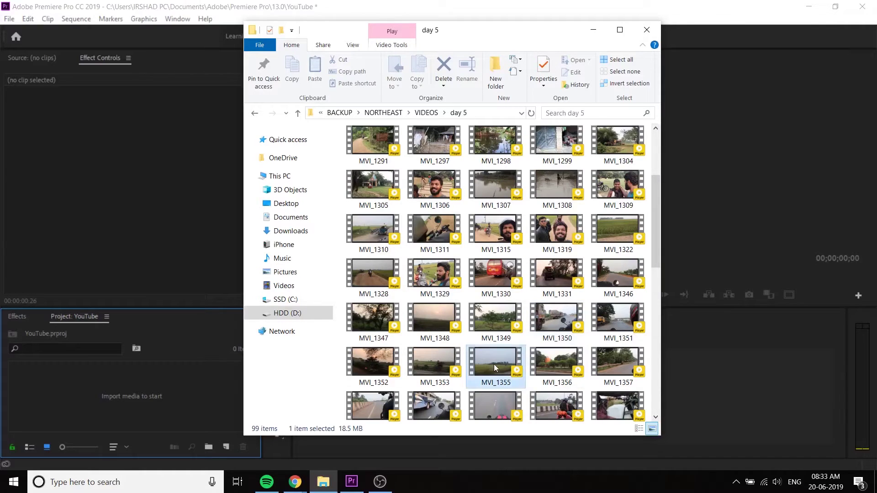
scroll(503, 374, down, 5)
key(alt+Up)
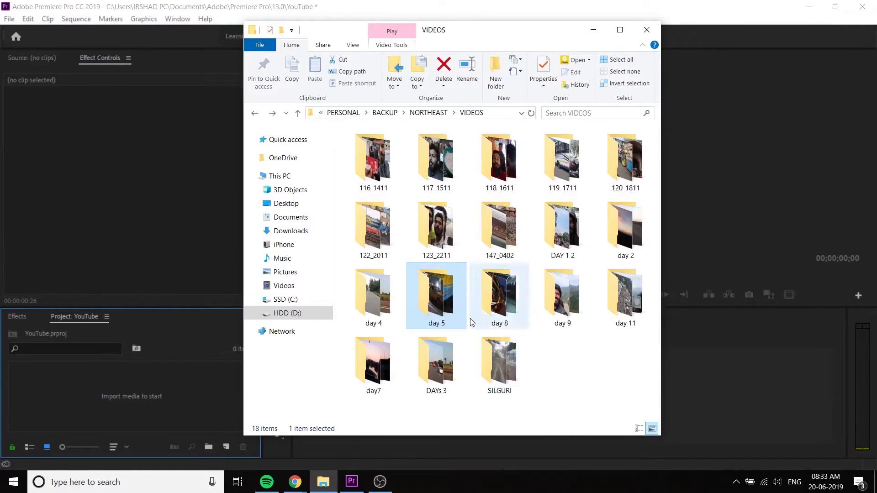
Import MVI_1048 and MVI_1082 from the day 4 folder into the Premiere Pro project
double_click(385, 301)
drag(617, 236, 139, 399)
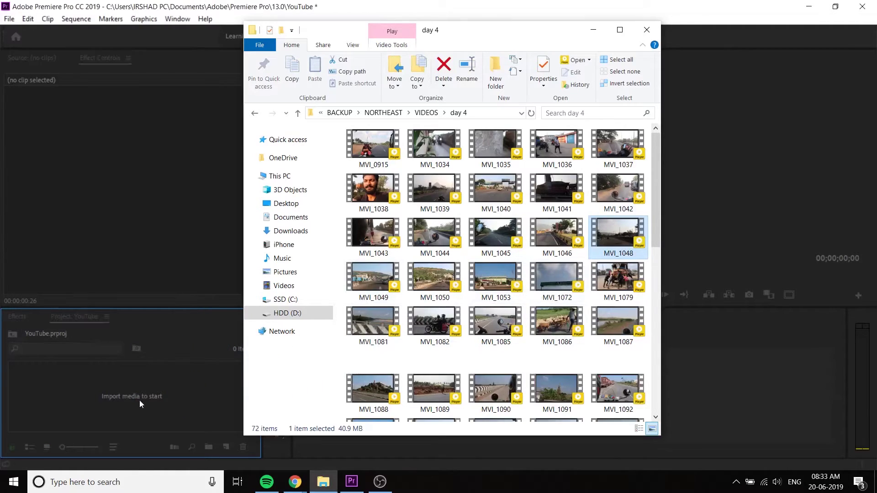
drag(435, 325, 182, 431)
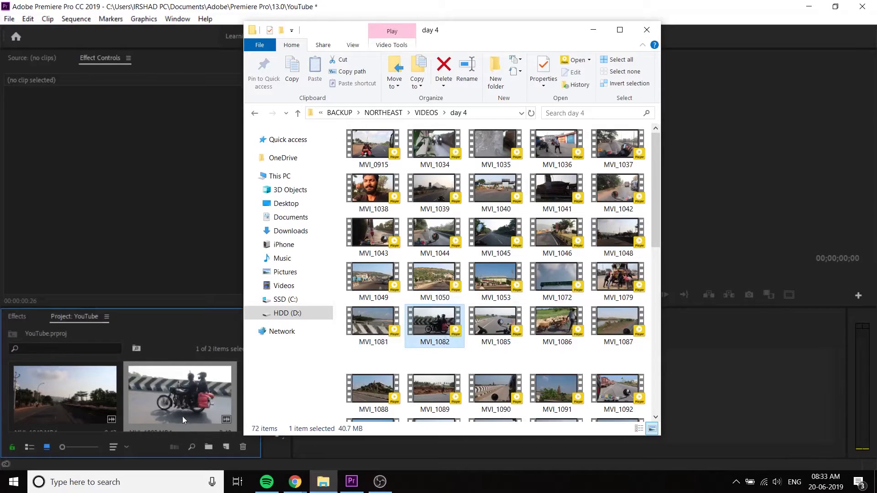
click(182, 415)
Preview MVI_1048.MP4 in the Source monitor and create a new sequence from its video only
double_click(75, 388)
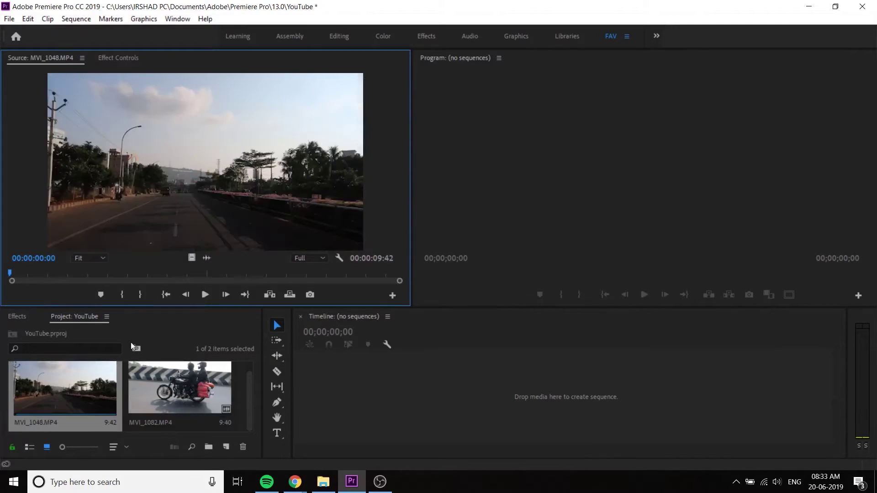
drag(26, 279, 146, 278)
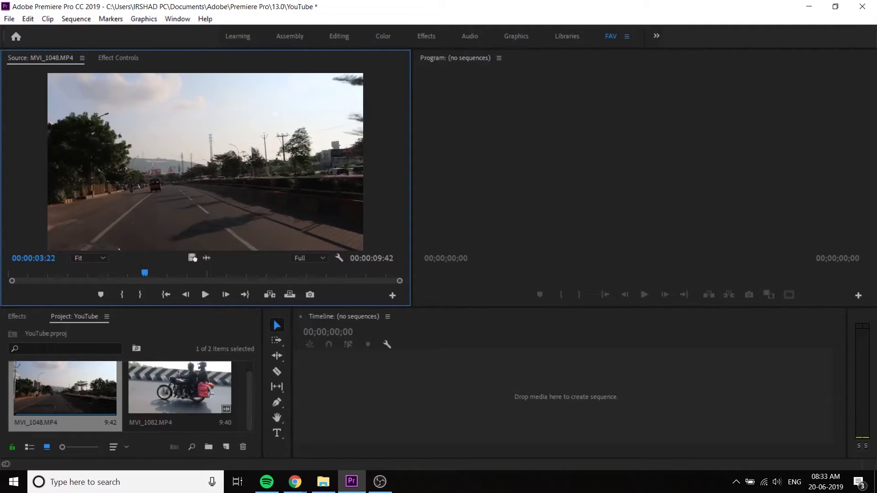
drag(440, 393, 442, 393)
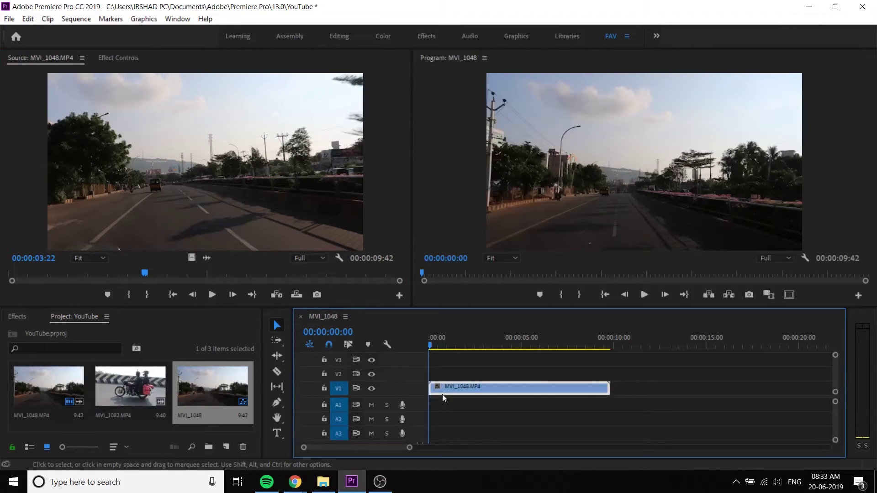
Import MVI_1154 from the day 4 folder in File Explorer into the Premiere Pro project and preview it in the Source monitor
double_click(147, 388)
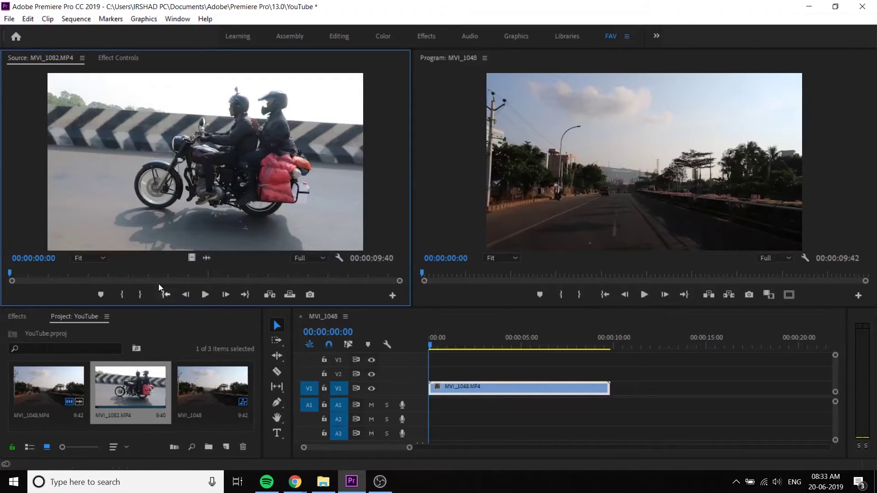
click(323, 481)
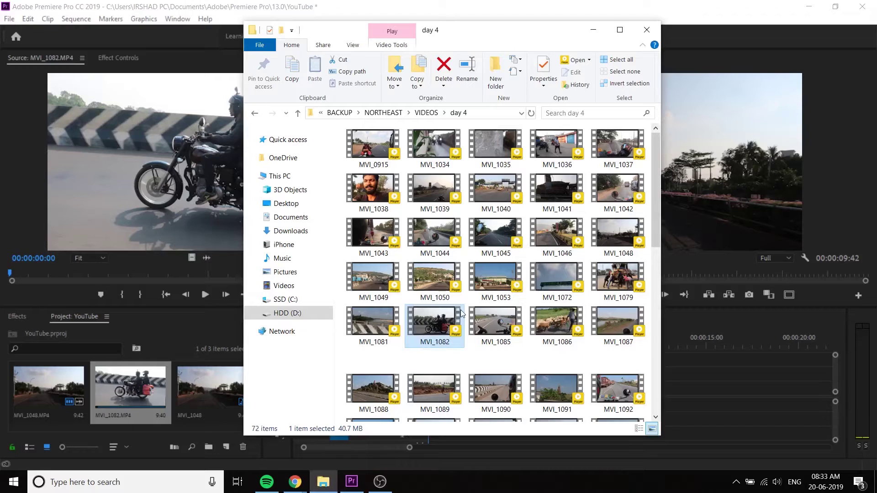
click(383, 196)
scroll(483, 314, down, 10)
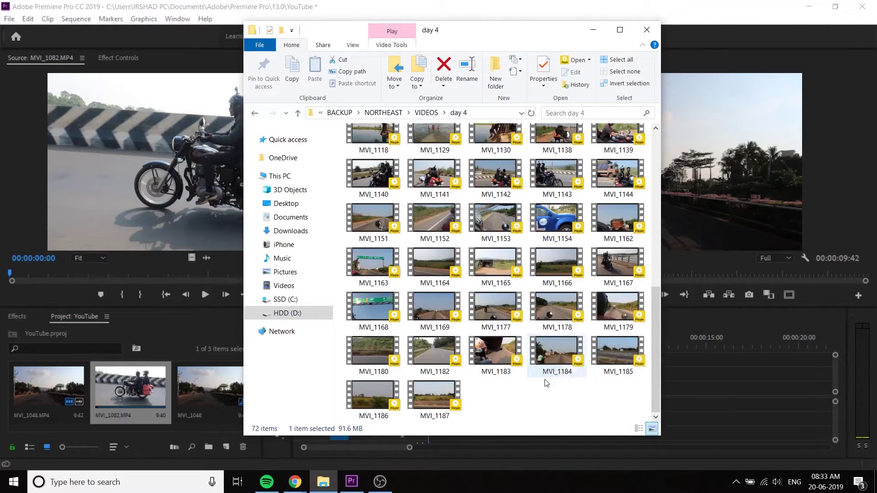
click(500, 398)
drag(555, 220, 173, 394)
double_click(209, 391)
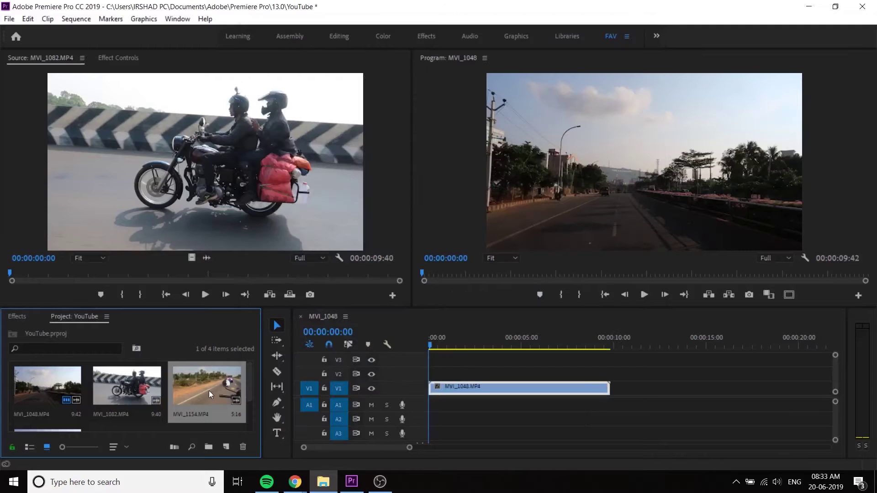
drag(20, 275, 251, 274)
Reopen MVI_1082.MP4 in the Source monitor and set its Out point at 00:00:04:41
double_click(128, 377)
drag(26, 276, 2, 279)
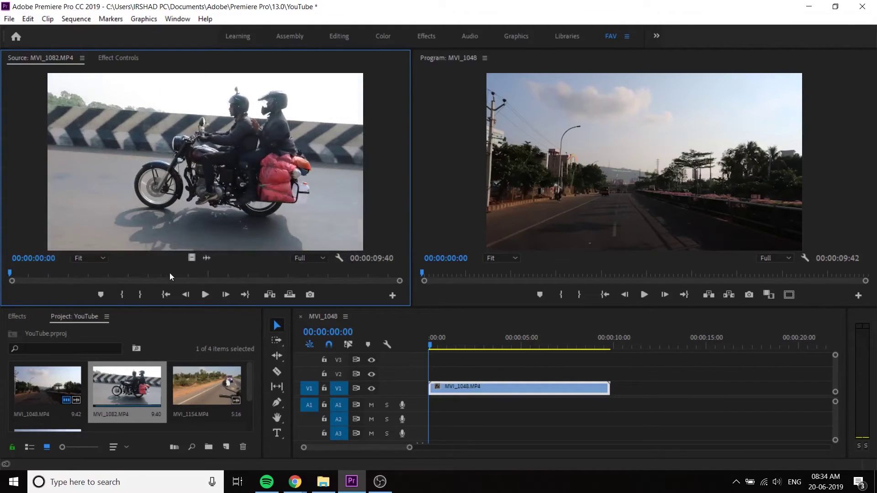
click(202, 275)
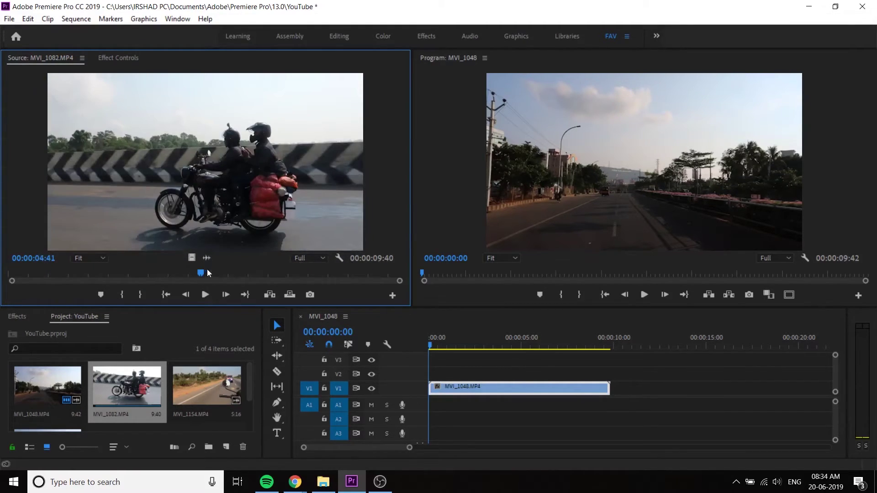
key(o)
Add only the video of MVI_1082 to the timeline and arrange it on V1 so it overlaps beneath the end of MVI_1048 on V2
drag(278, 258, 510, 405)
drag(569, 412, 610, 388)
drag(461, 336, 529, 349)
drag(542, 388, 539, 374)
drag(651, 391, 586, 388)
Extend the end of the MVI_1082 clip on V1 to about 00:00:16:05
drag(542, 340, 550, 345)
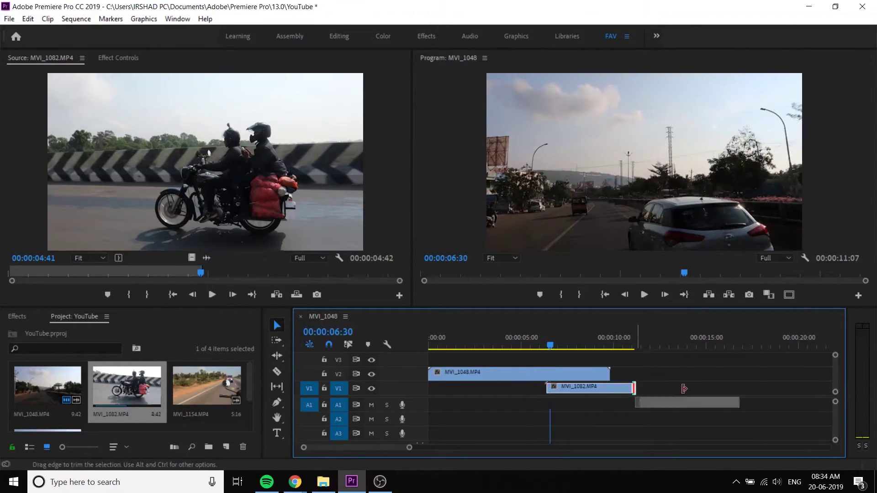
drag(678, 389, 724, 389)
drag(550, 343, 548, 342)
Trim the end of MVI_1048 to about 00:00:06:13 and move MVI_1082 earlier so it ends at about 00:00:13:28
click(565, 375)
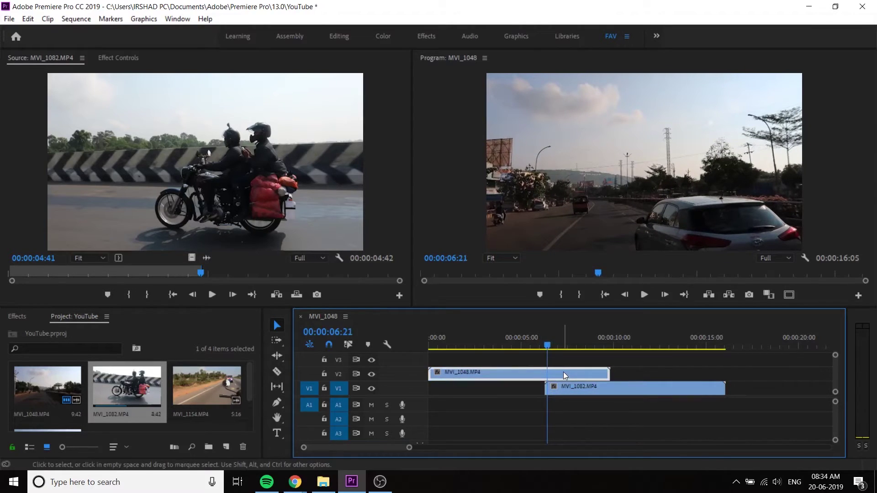
mouse_move(569, 388)
mouse_down()
mouse_move(572, 395)
mouse_move(554, 387)
mouse_move(572, 390)
mouse_up()
drag(564, 344, 555, 344)
drag(606, 375, 545, 375)
drag(592, 388, 529, 390)
Position the playhead at 00:00:03:44 and apply the Luma Key effect to the MVI_1048 clip on V2
drag(445, 346, 501, 344)
click(508, 370)
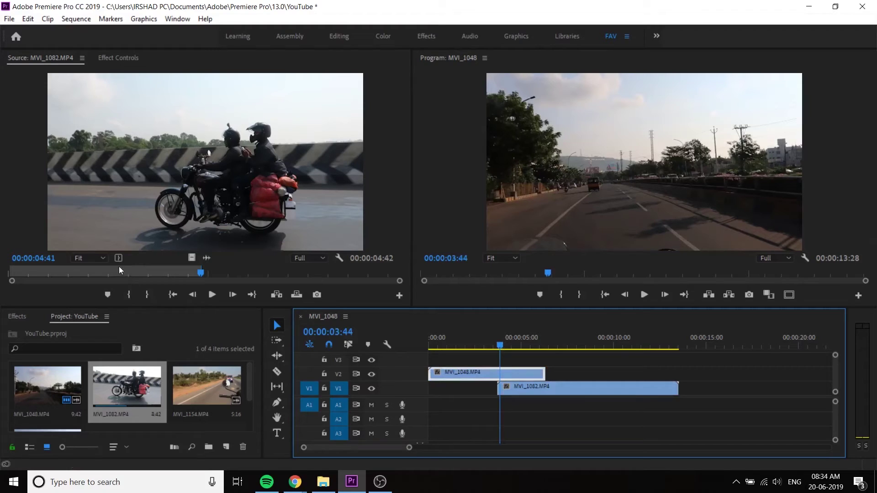
click(21, 316)
drag(56, 391, 516, 370)
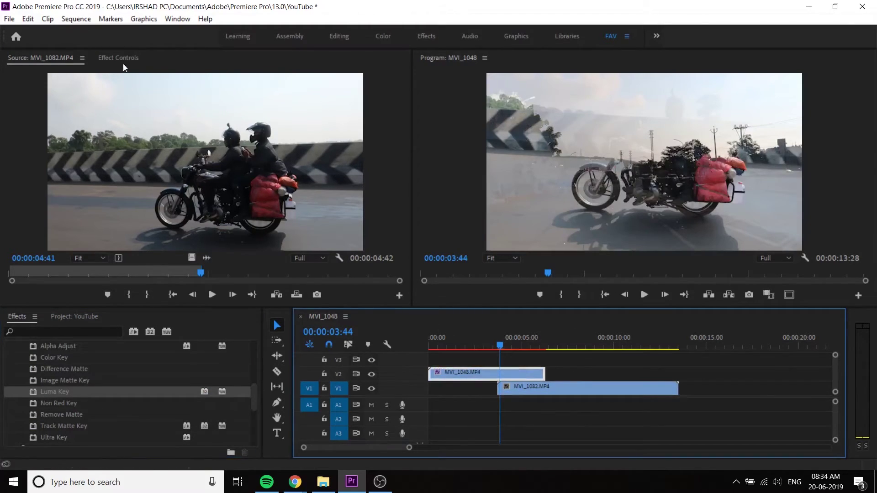
Set the Luma Key Threshold and Cutoff to 0.0% and enable keyframing for both at 00:00:03:44
click(118, 58)
drag(167, 167, 115, 167)
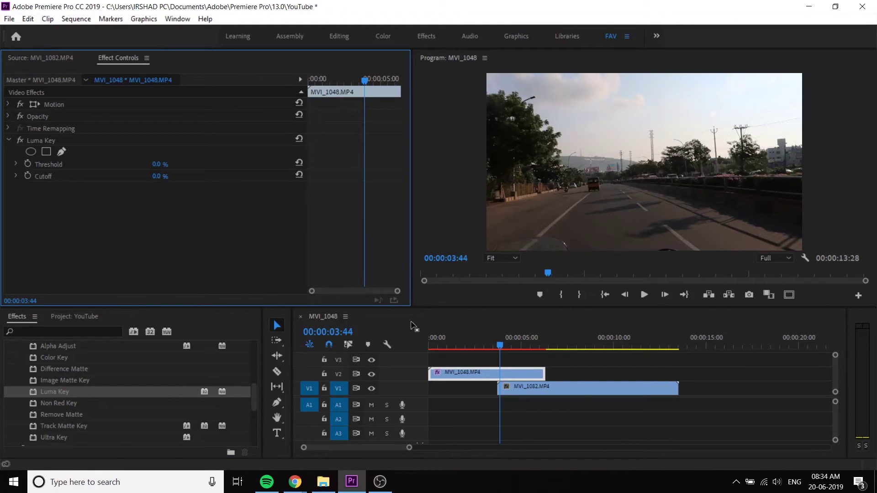
click(27, 164)
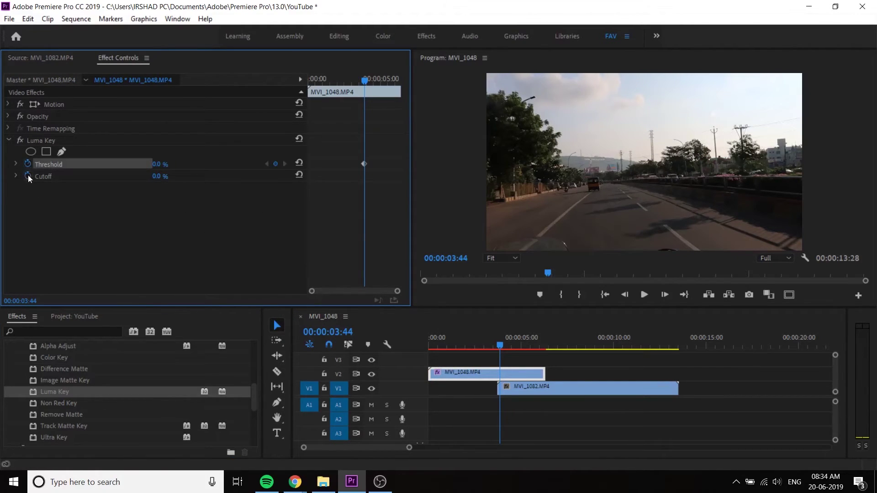
click(28, 175)
Keyframe the Luma Key at 00:00:04:37 with Cutoff 60.8% and Threshold 35.3%
drag(368, 80, 378, 82)
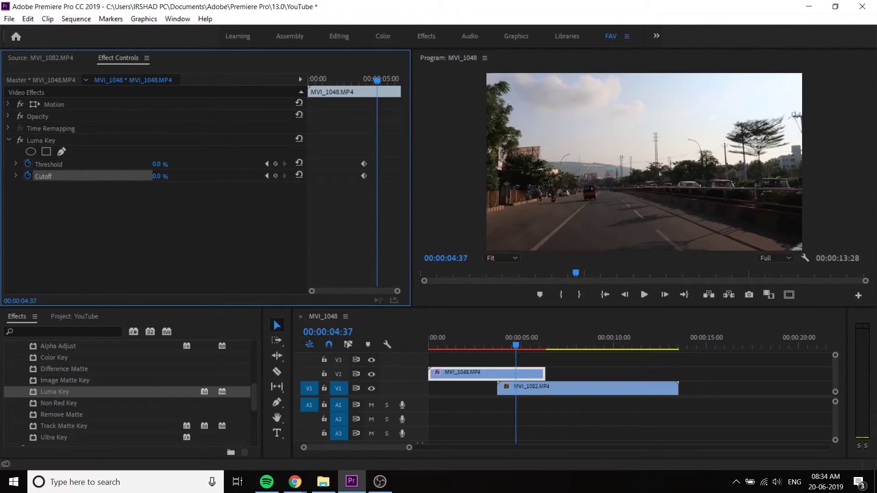
drag(157, 176, 182, 176)
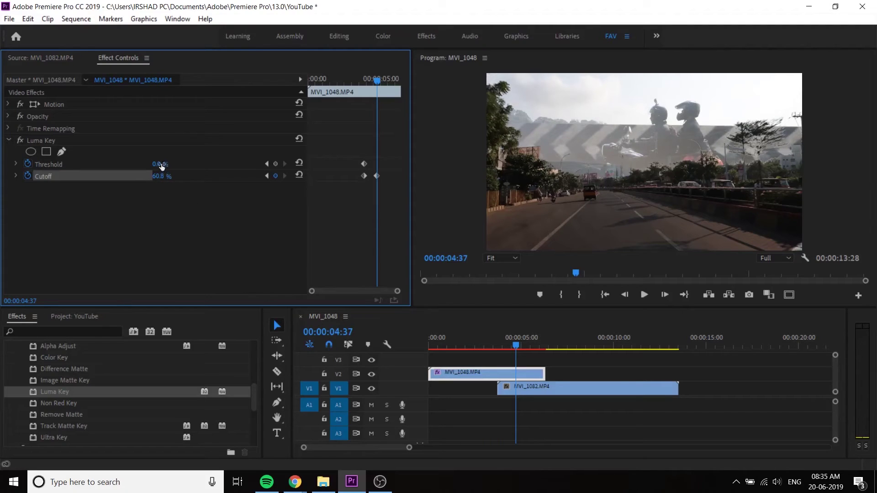
drag(156, 164, 172, 164)
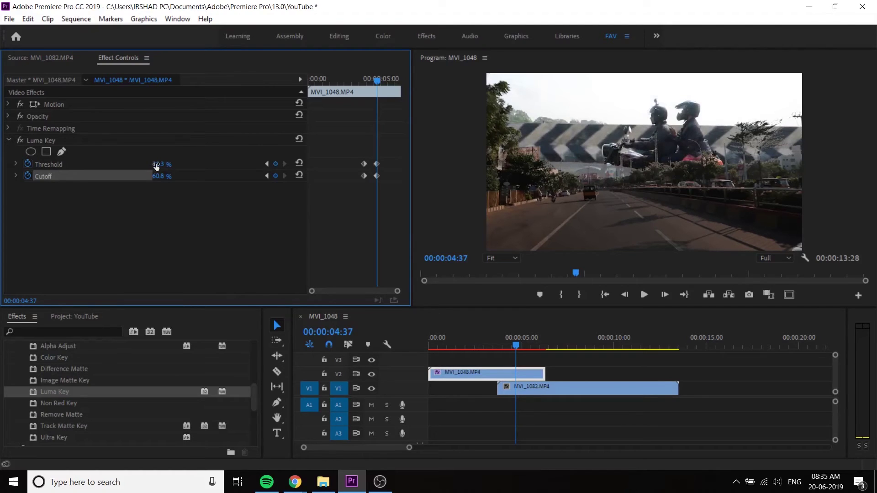
Add hold keyframes for Threshold and Cutoff at 00:00:05:34 using the same values
mouse_move(380, 83)
mouse_down()
mouse_move(400, 94)
mouse_move(392, 94)
mouse_up()
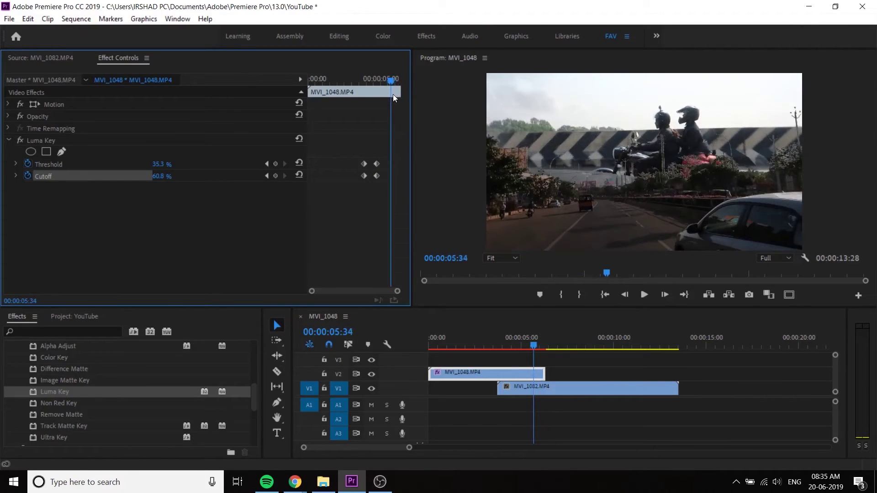
click(276, 163)
click(276, 176)
Shift the third pair of keyframes slightly earlier and set Threshold and Cutoff to 100% at 00:00:06:13
drag(389, 79, 401, 113)
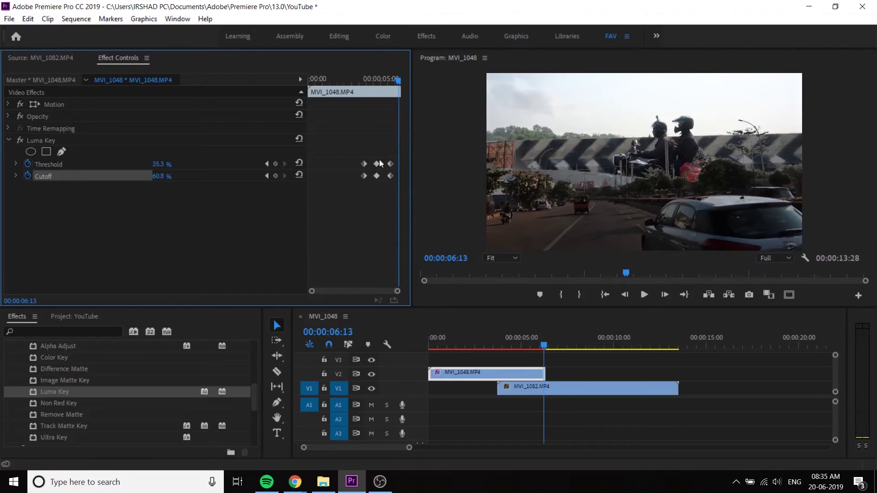
drag(385, 157, 388, 175)
drag(157, 176, 188, 164)
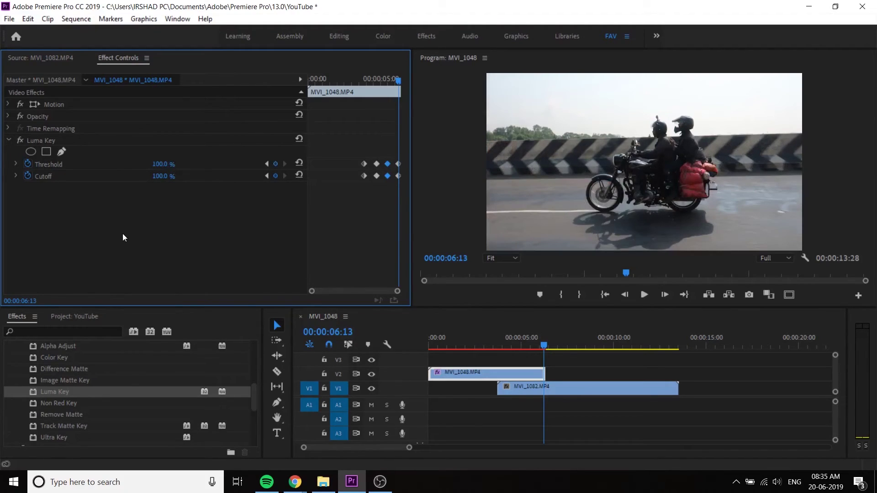
Play back the Luma Key transition between MVI_1048 and MVI_1082 from before its first keyframes
click(354, 82)
key(space)
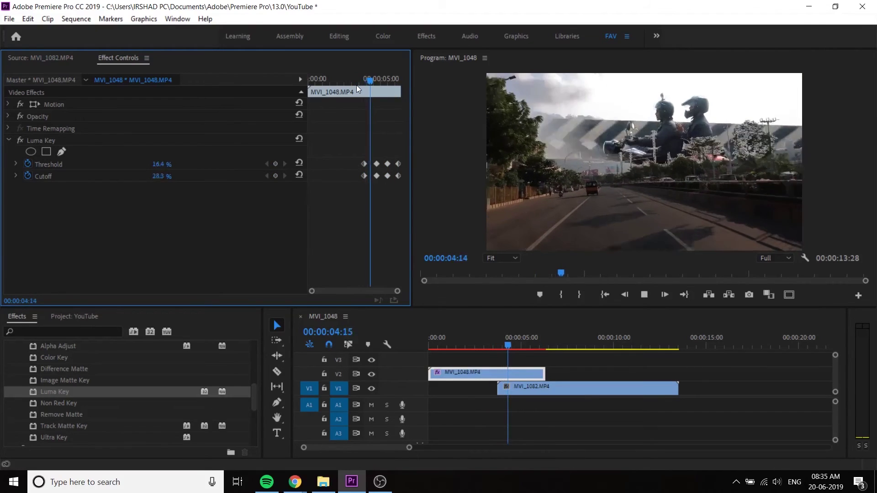
key(space)
drag(505, 341, 447, 345)
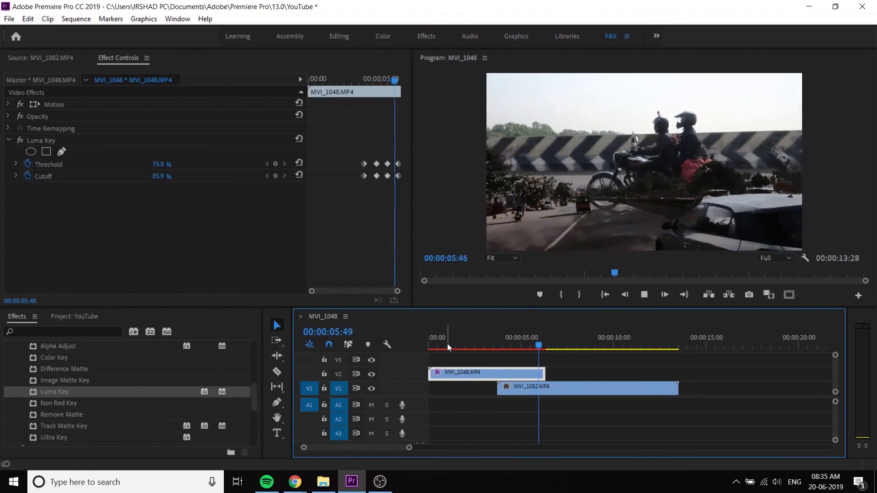
key(space)
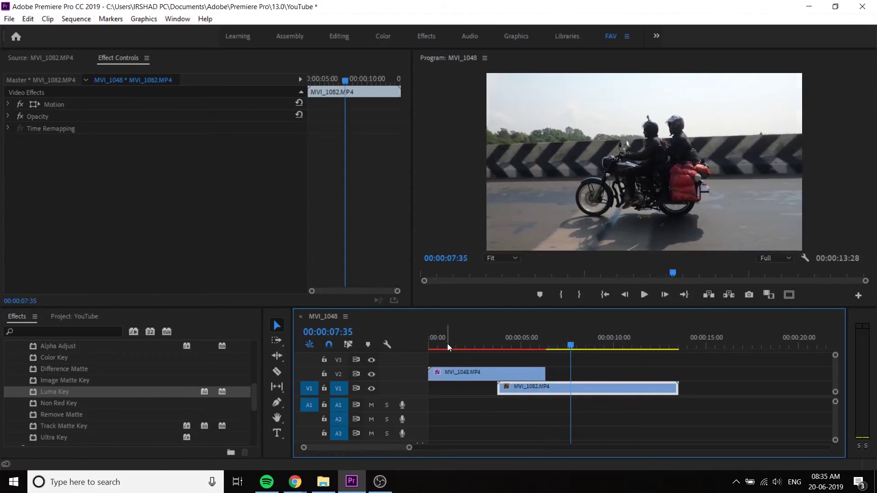